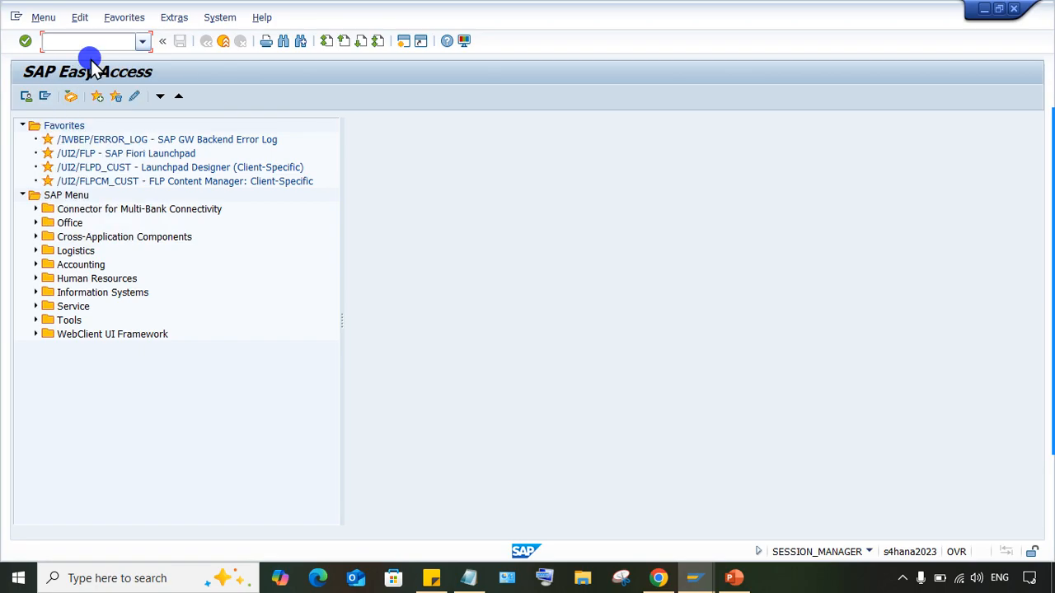
Step: Open the check lots transaction FCHI
key(End)
key(BackSpace)
key(BackSpace)
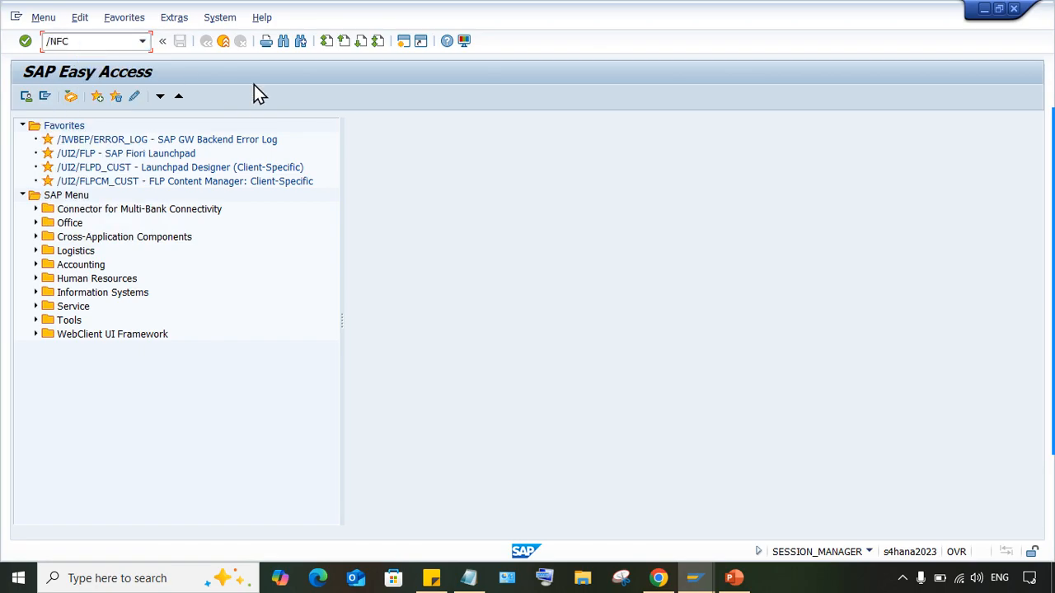
text(hi)
key(BackSpace)
text(hi)
key(Return)
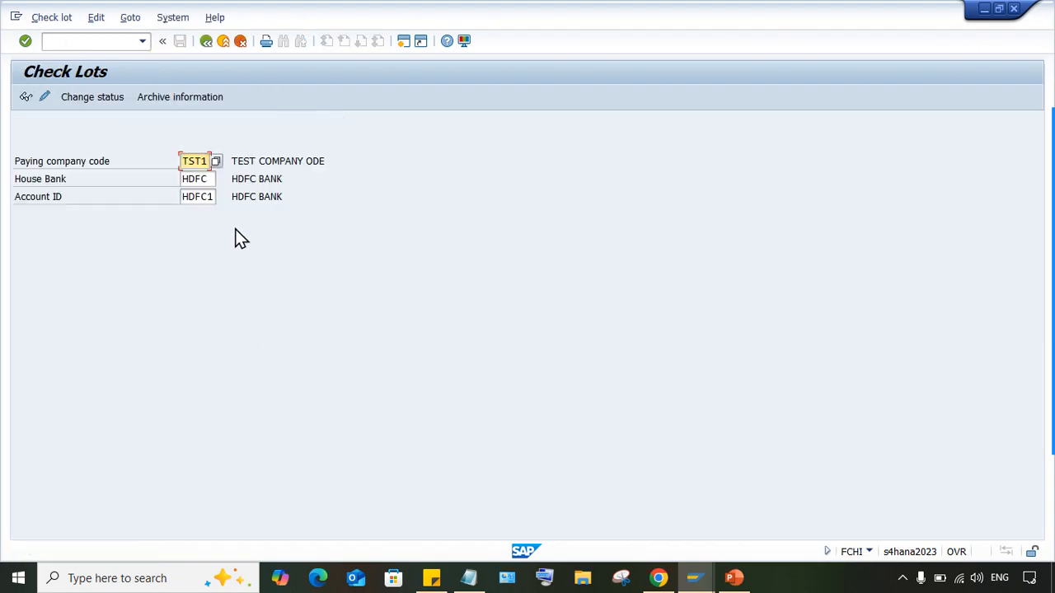
Step: Set the paying company code to TM05 and open the check lots of house bank HDFC, account ID HDFC1, for maintenance
text(TM01)
key(BackSpace)
text(5)
key(Tab)
click(189, 196)
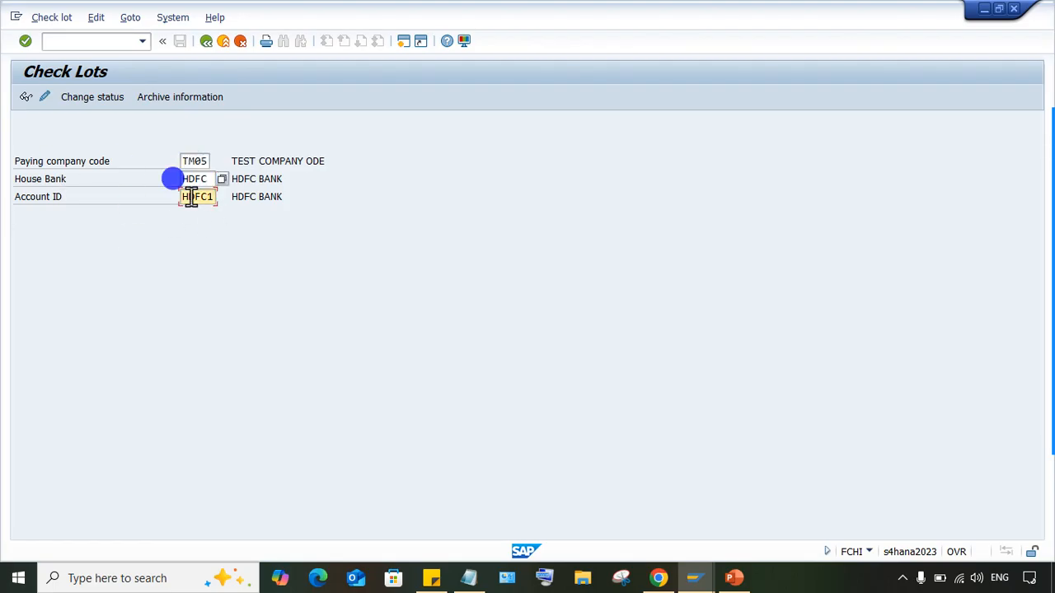
click(45, 96)
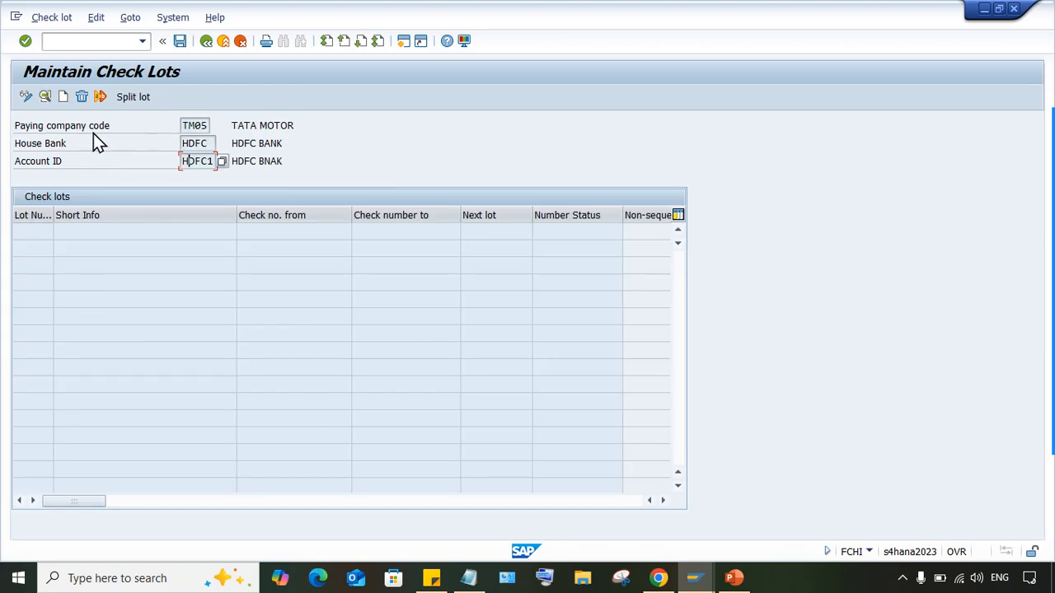
Step: Start a new check lot with lot number 01 and a check number range from 1000 to 1999
click(59, 96)
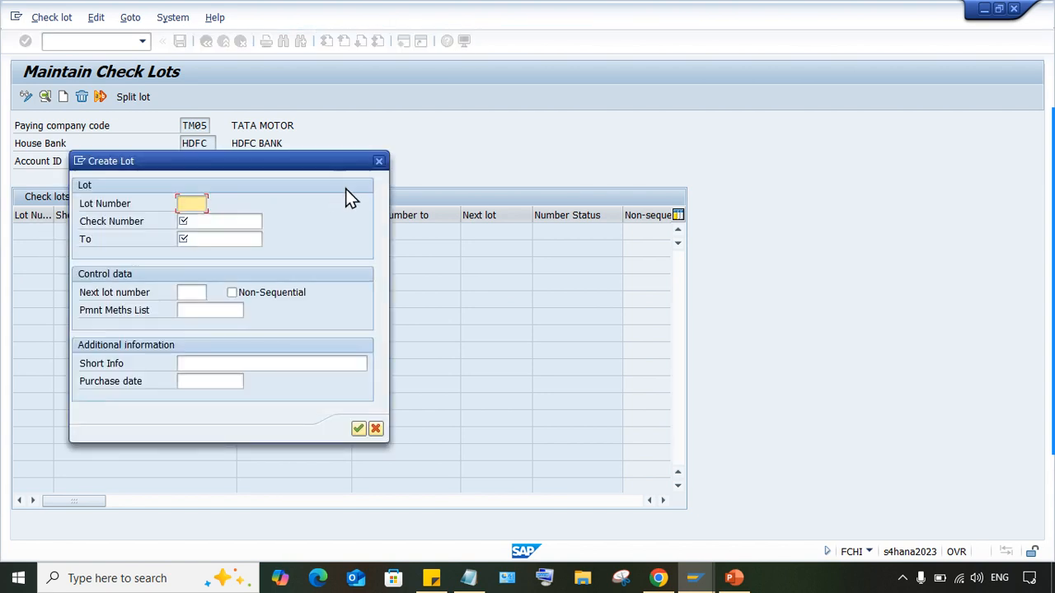
text(01)
key(Tab)
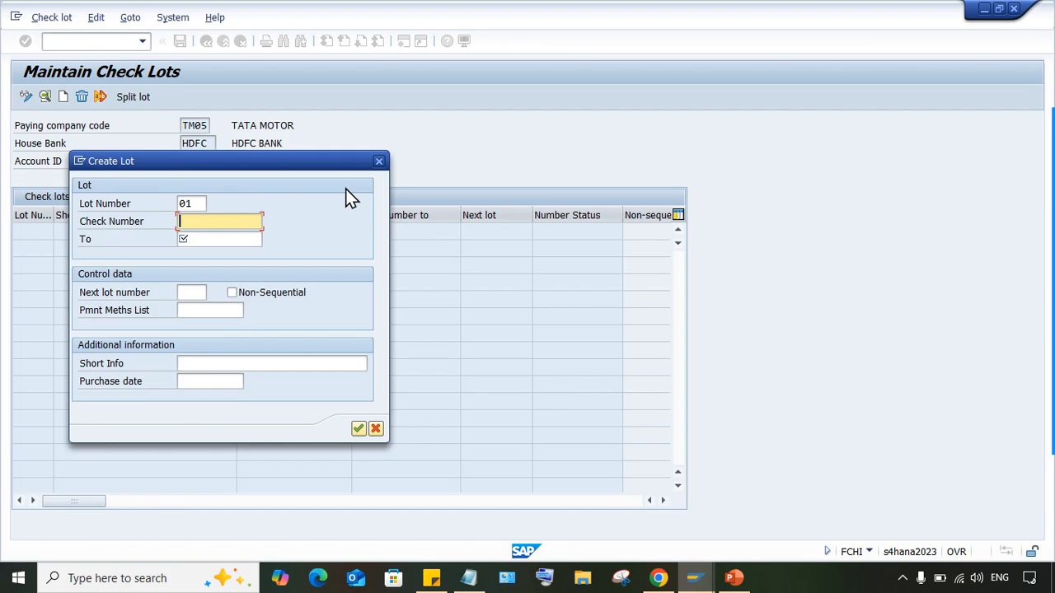
text(1000)
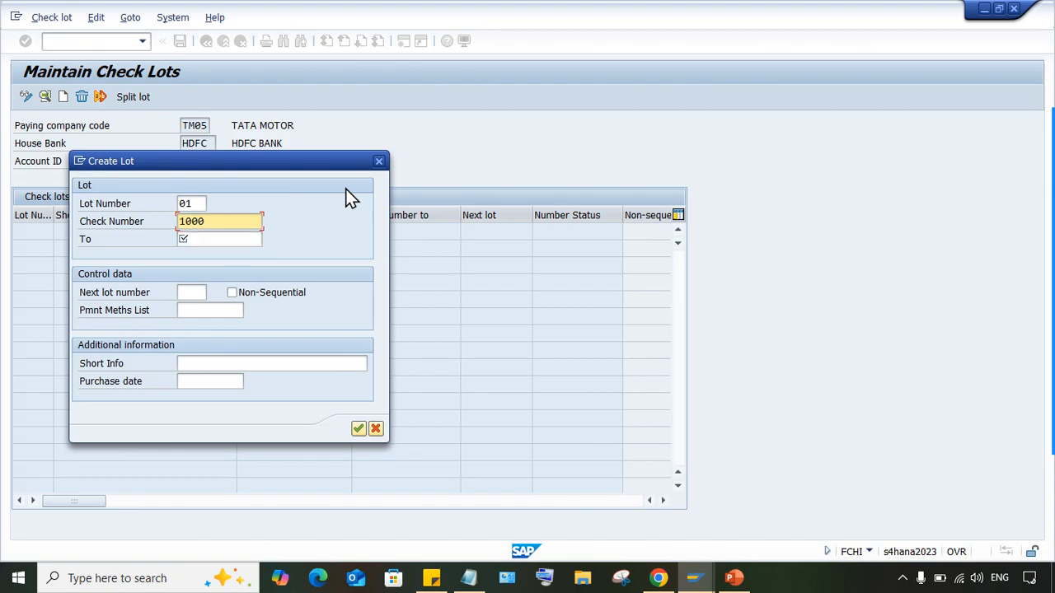
key(Tab)
text(1999)
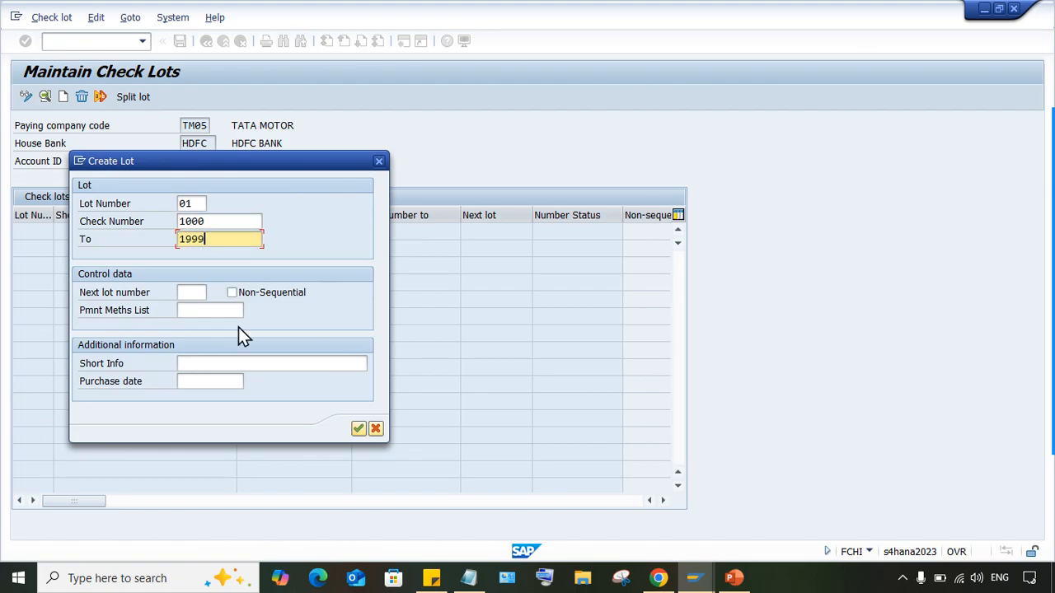
click(185, 293)
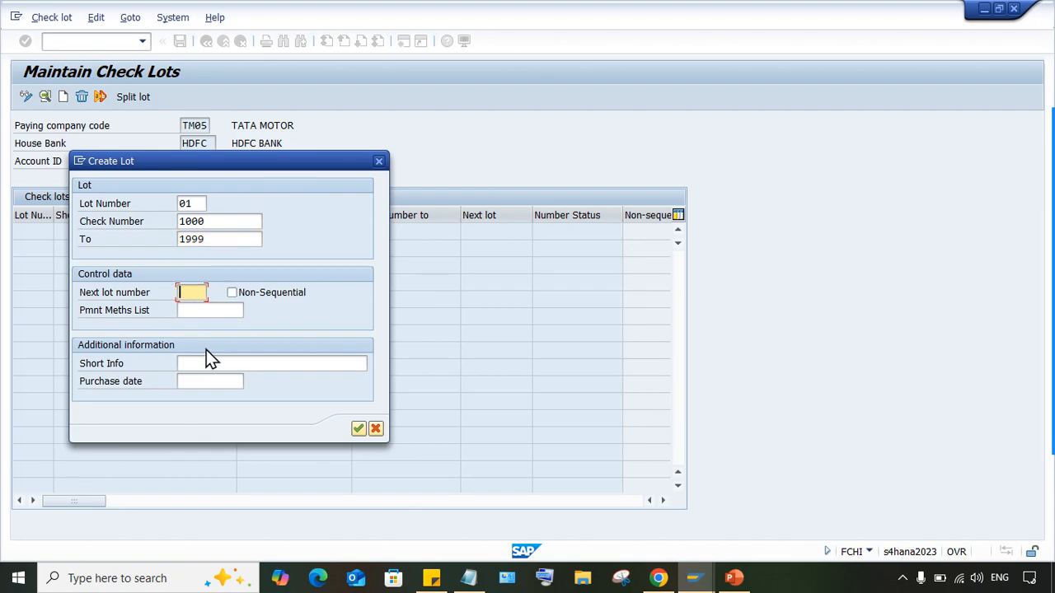
click(232, 238)
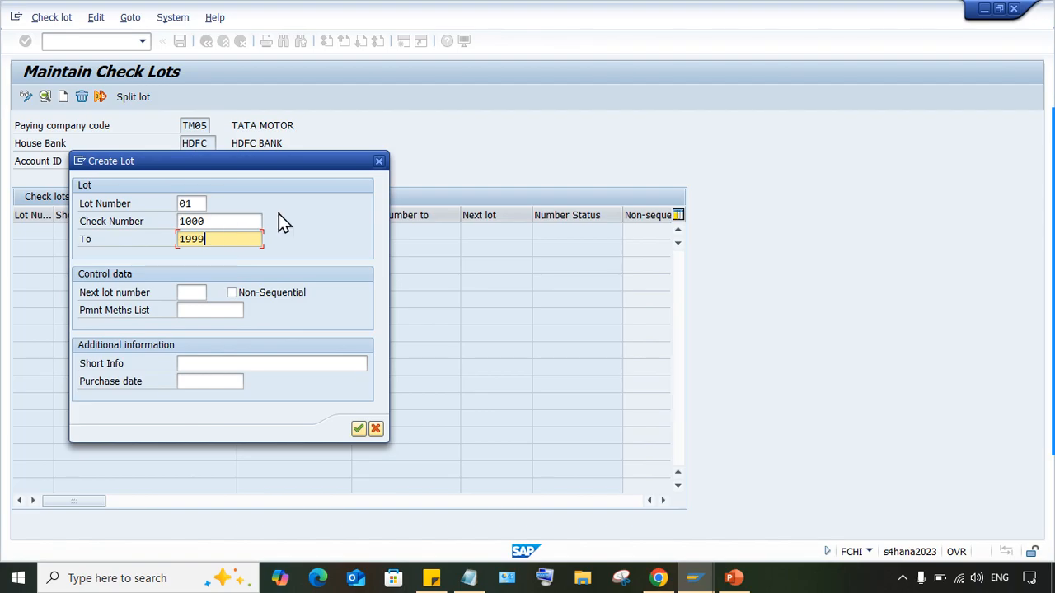
Step: Enter the short info HDFC BANK CHECK for the new lot and confirm its creation
click(262, 363)
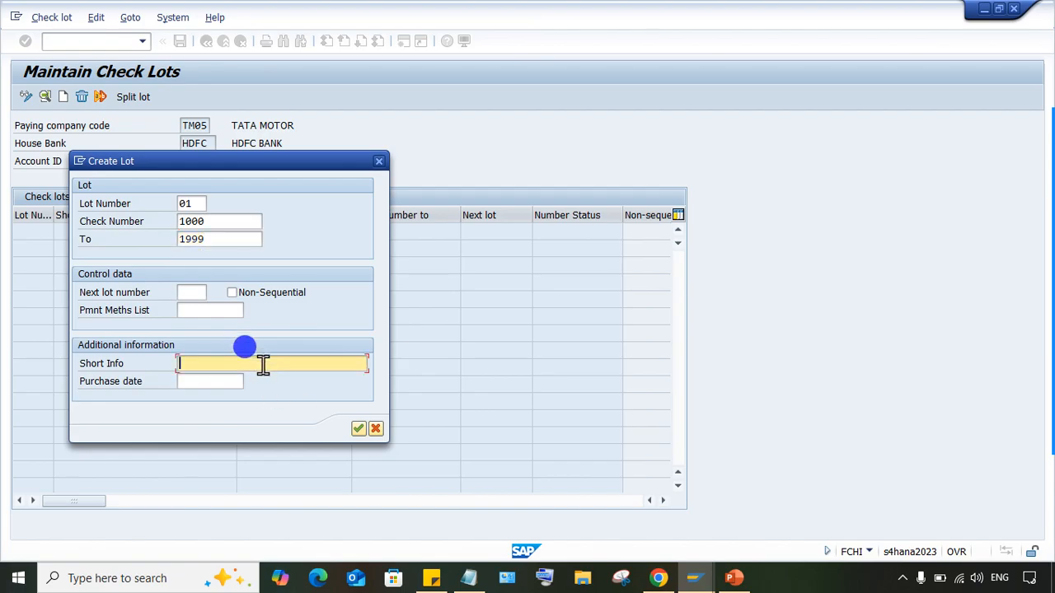
click(259, 379)
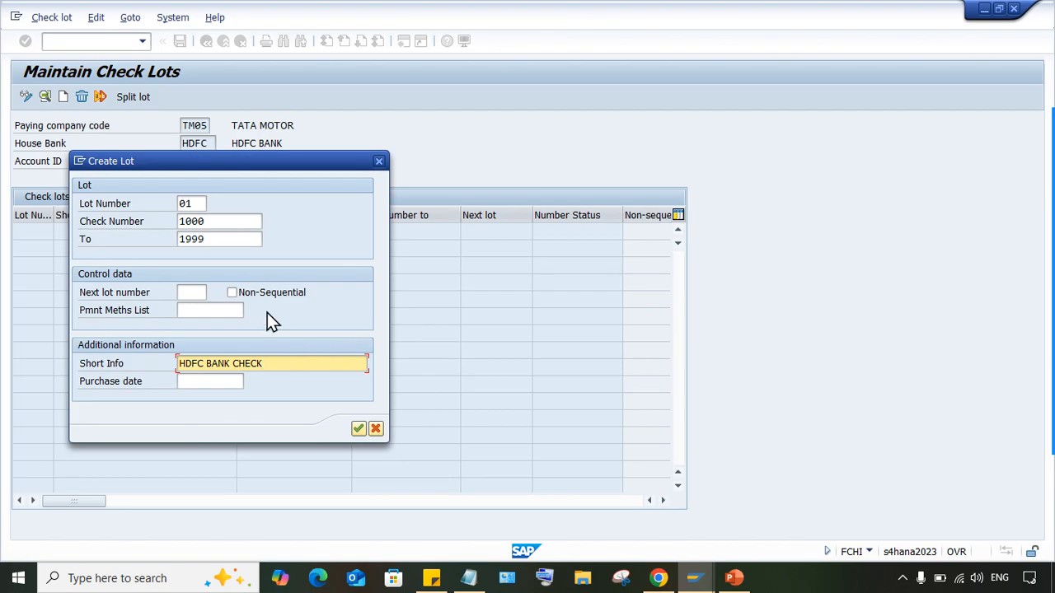
click(362, 434)
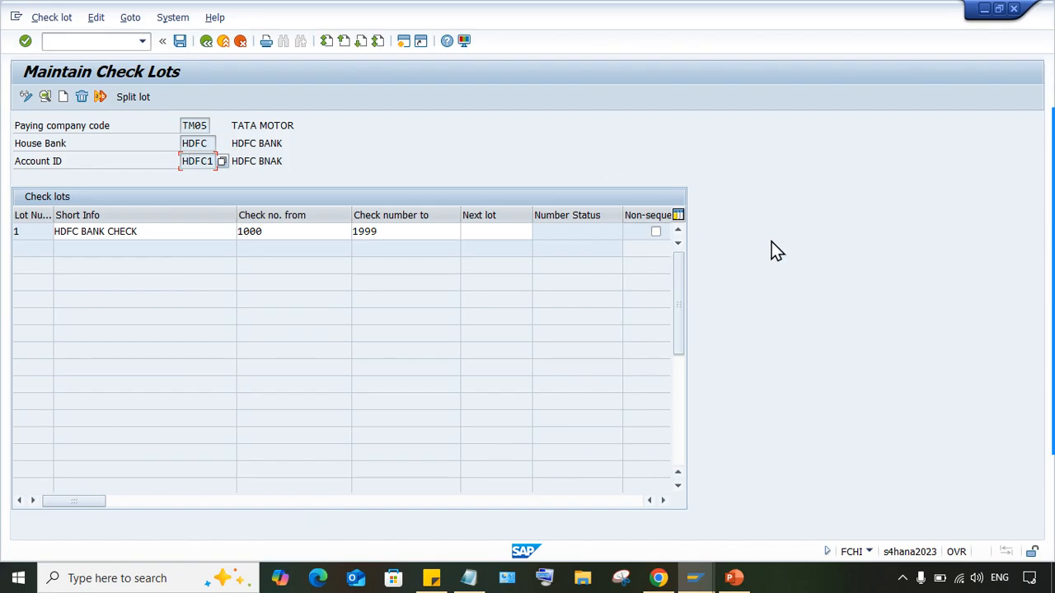
Step: Review the lot's check number range and save the check lots
click(337, 231)
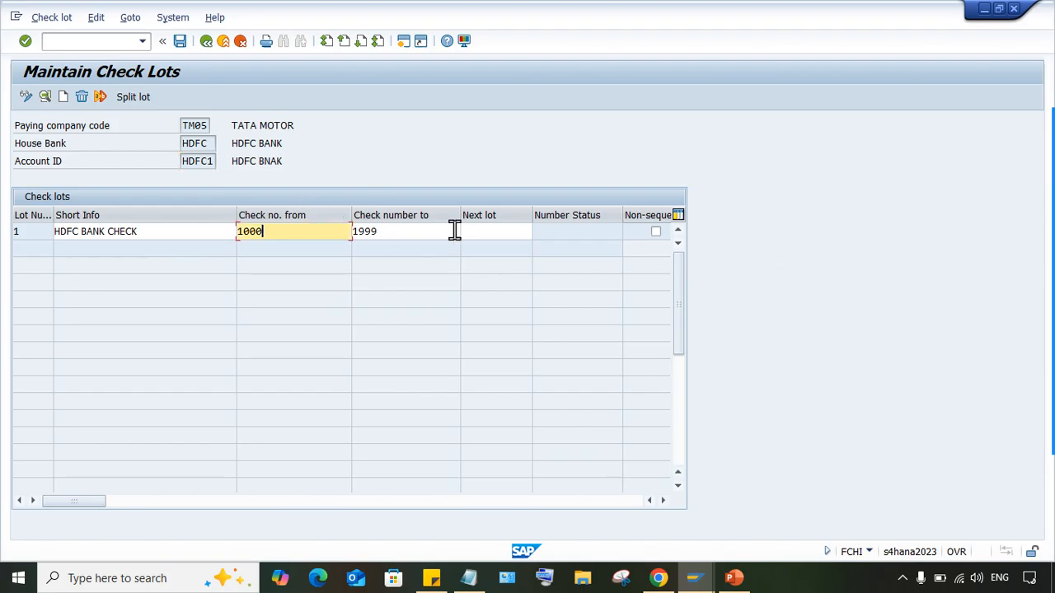
click(425, 232)
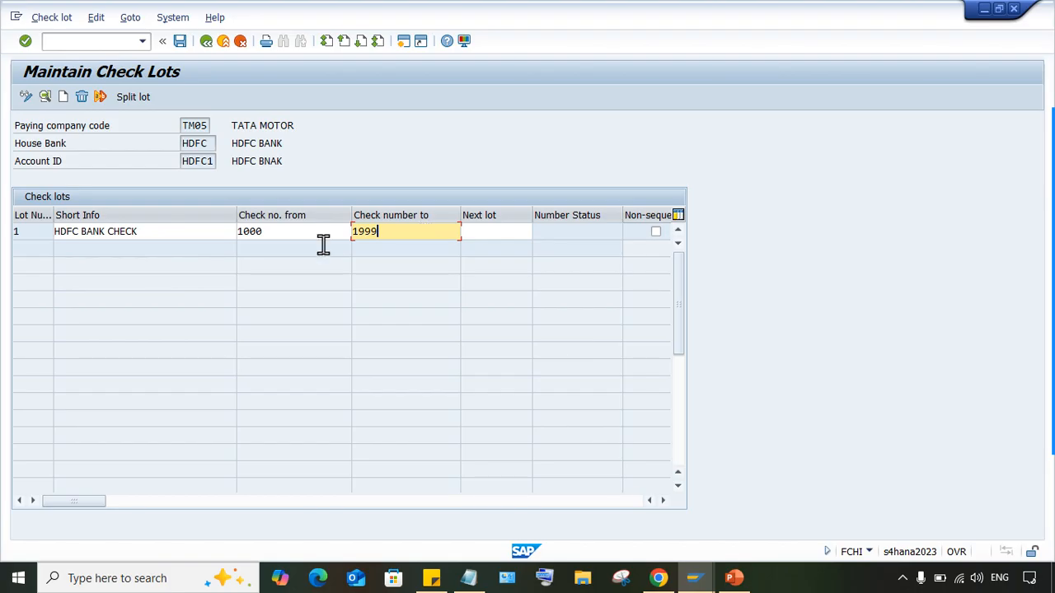
click(252, 232)
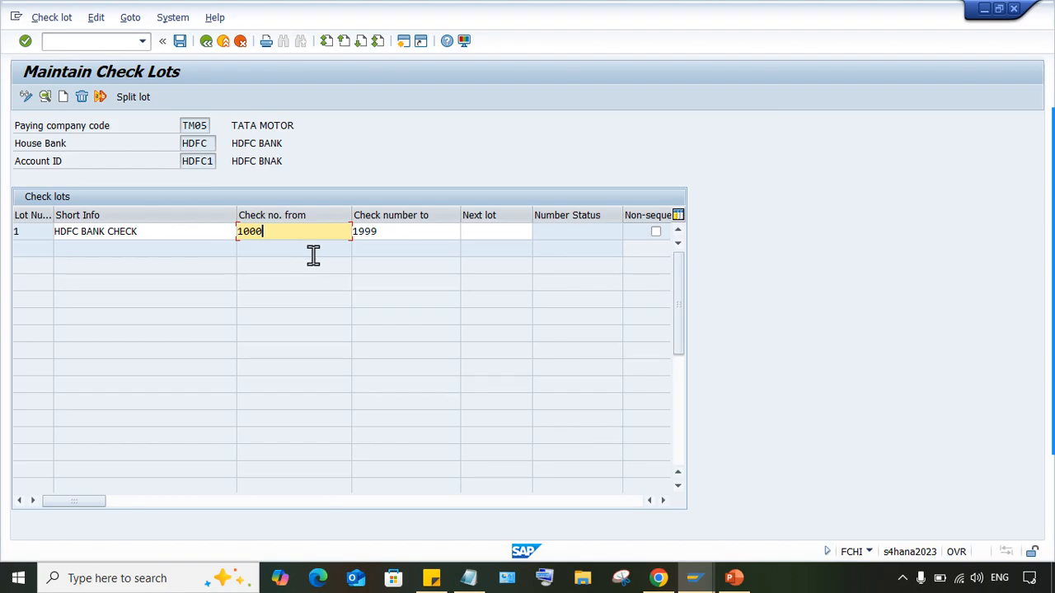
key(ctrl+s)
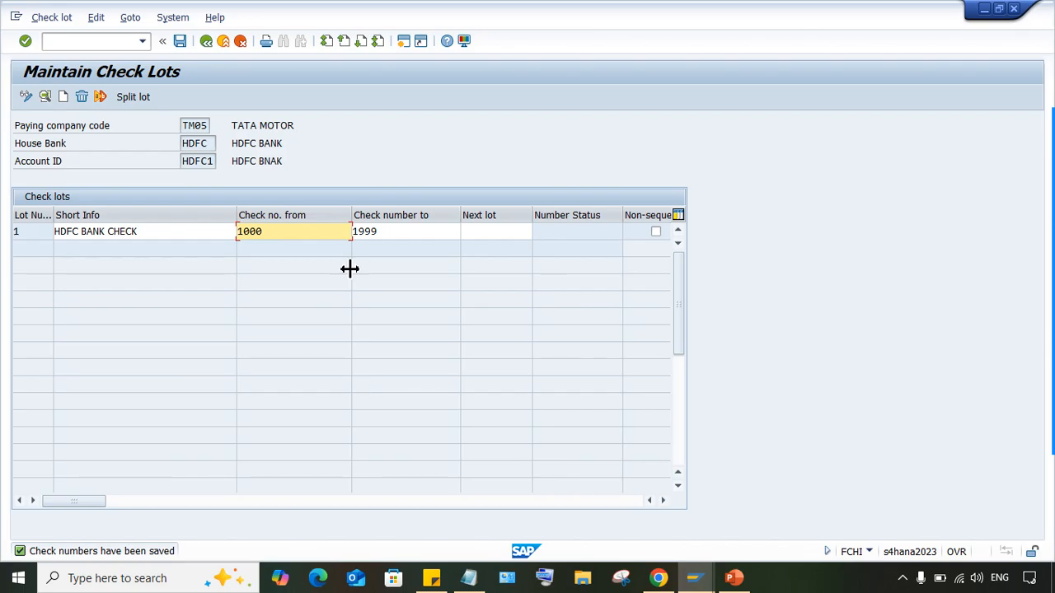
Step: Switch to PowerPoint to check the Manual Check Payment transaction list, and return to SAP
click(733, 578)
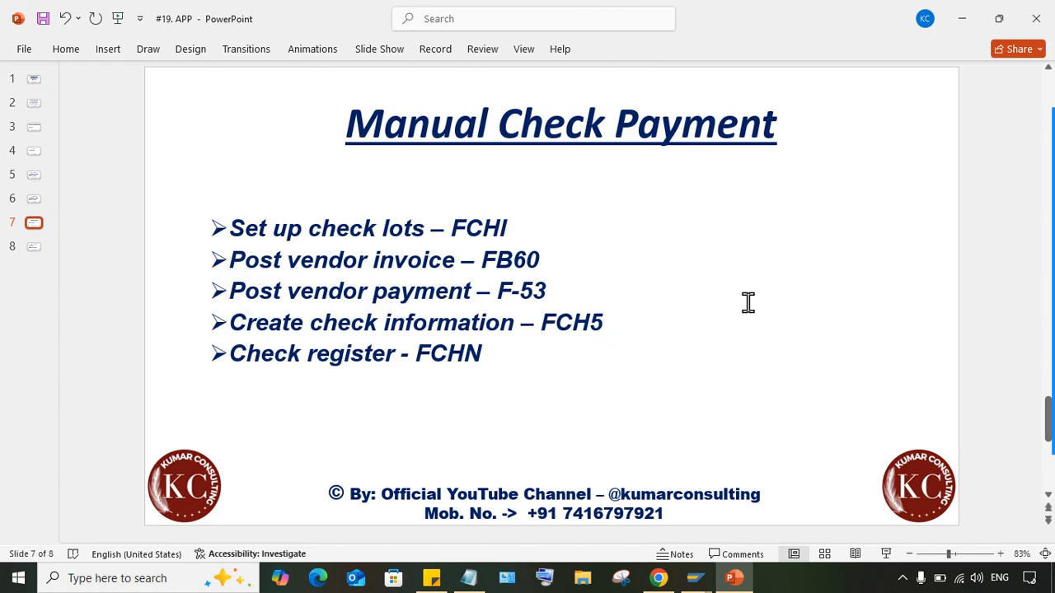
mouse_move(696, 581)
click(827, 511)
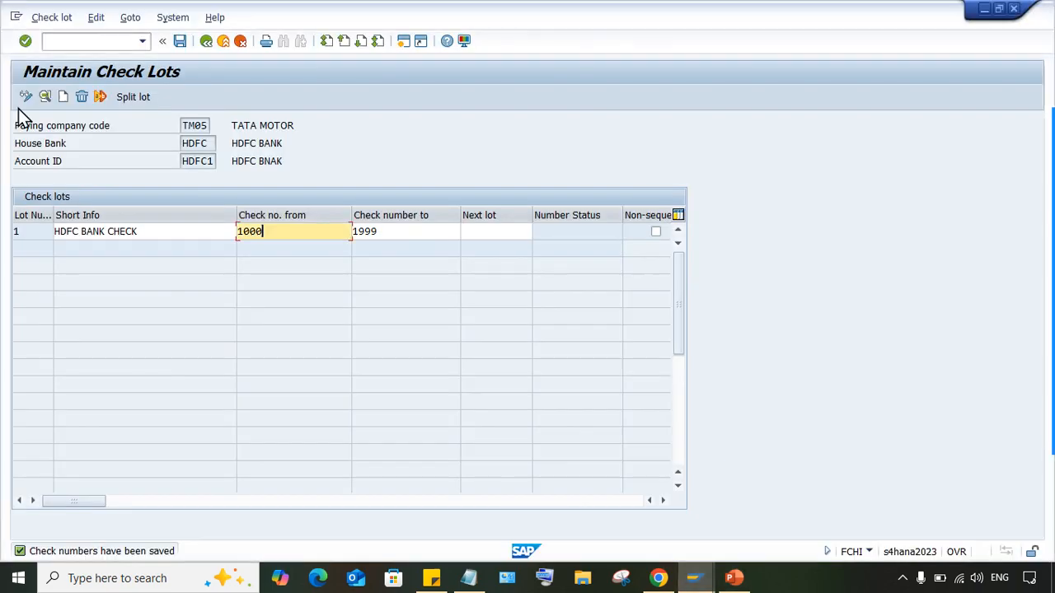
Step: Open the vendor invoice transaction FB60 in a new session and set its company code to TM05
click(407, 41)
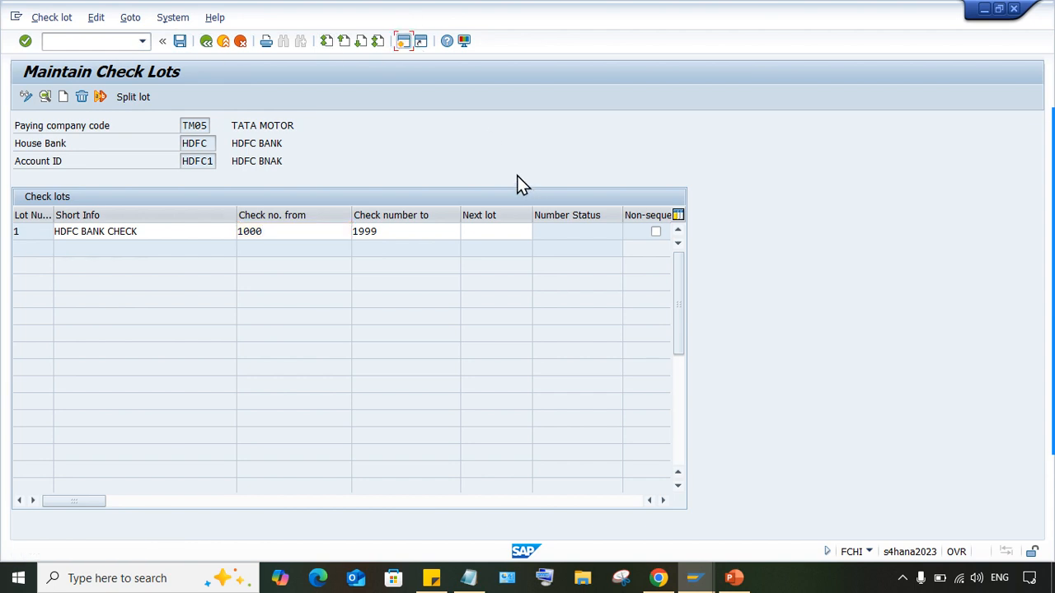
text(MIRO)
key(Return)
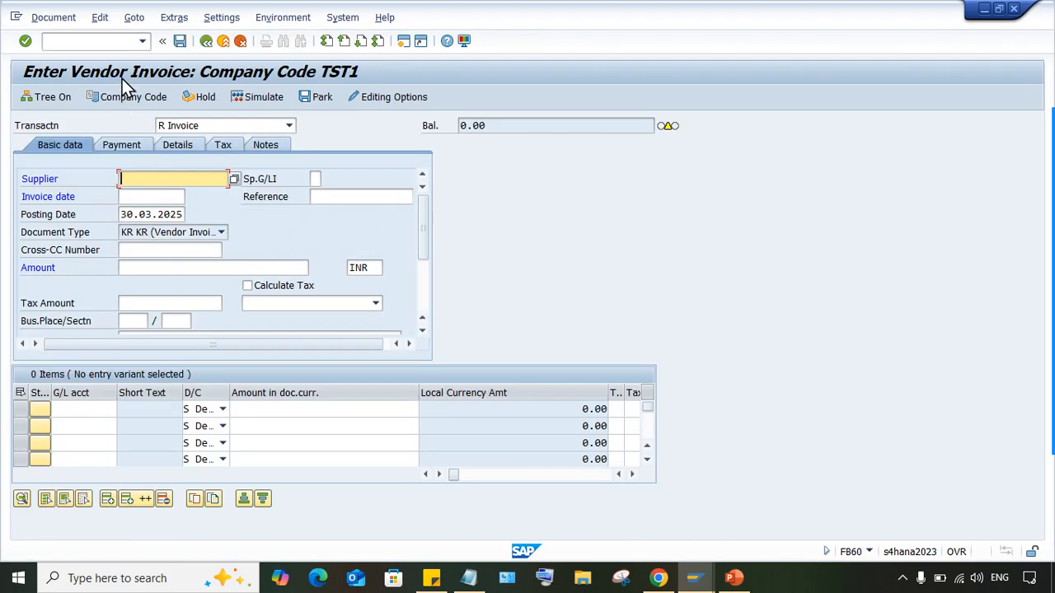
click(161, 97)
text(TM05)
key(Return)
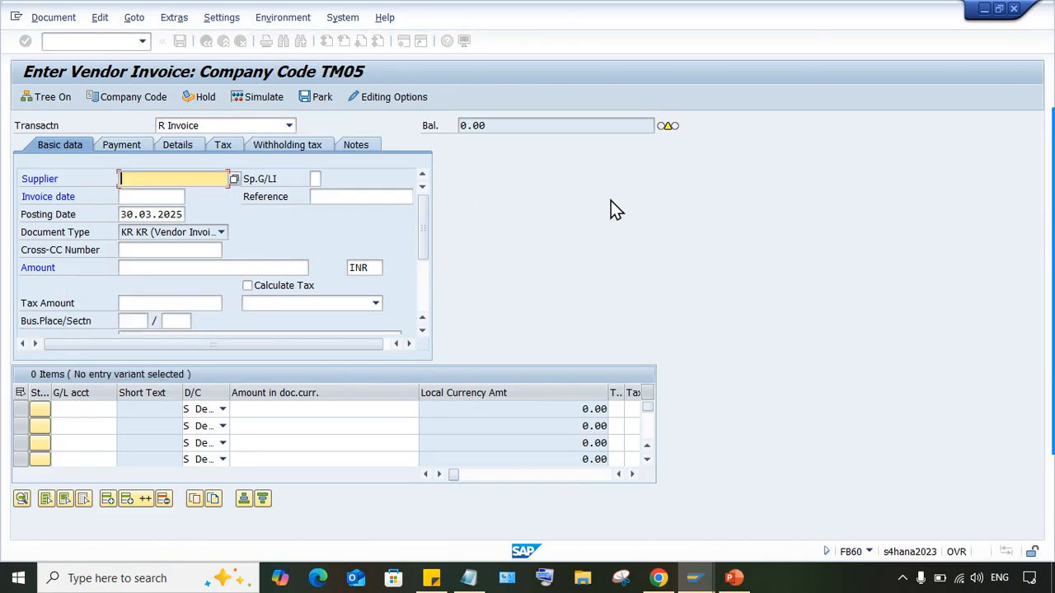
Step: Fill in the invoice header with supplier ABC LTD., invoice and posting dates 25.03.2025, and amount 2500 INR
click(198, 179)
click(182, 218)
click(149, 196)
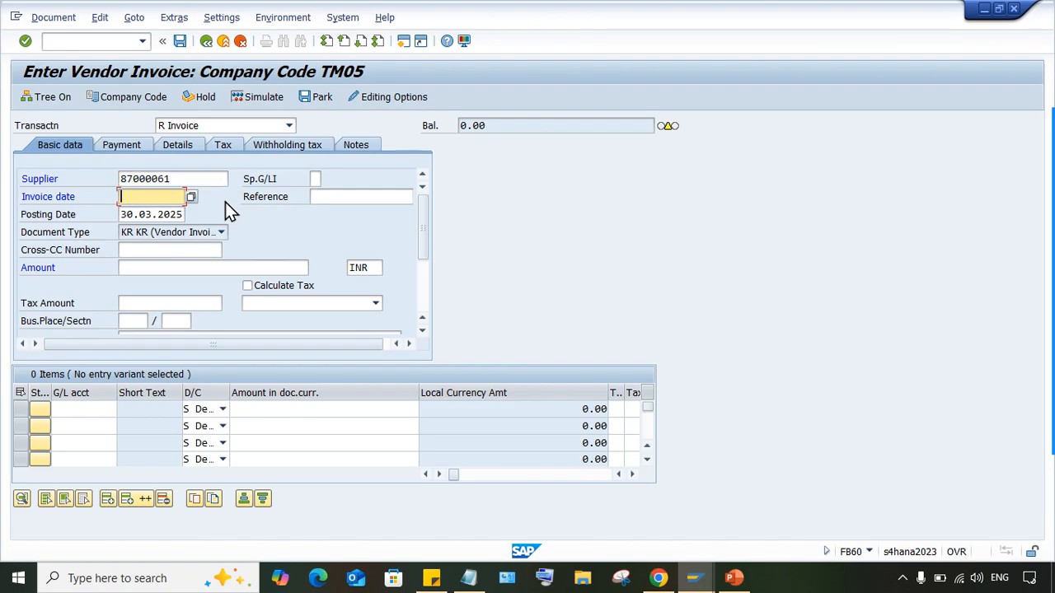
click(173, 214)
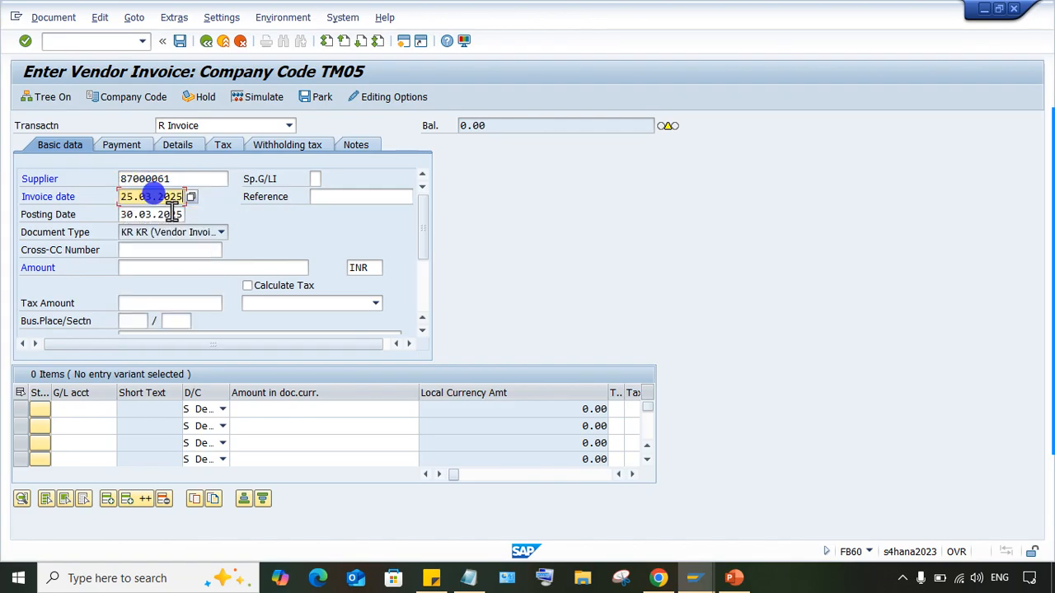
double_click(166, 216)
click(142, 230)
click(214, 270)
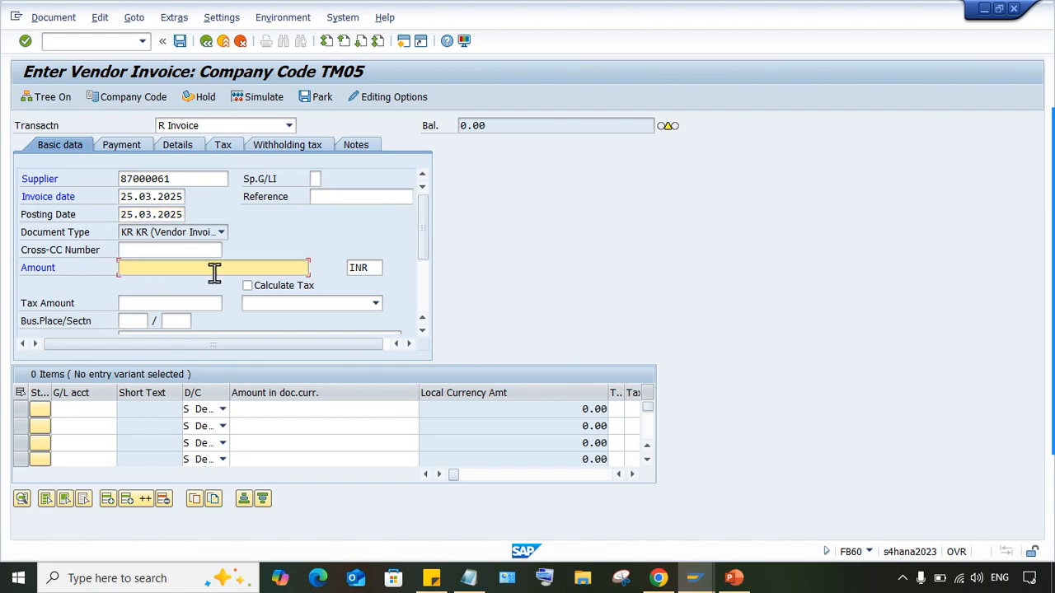
click(146, 281)
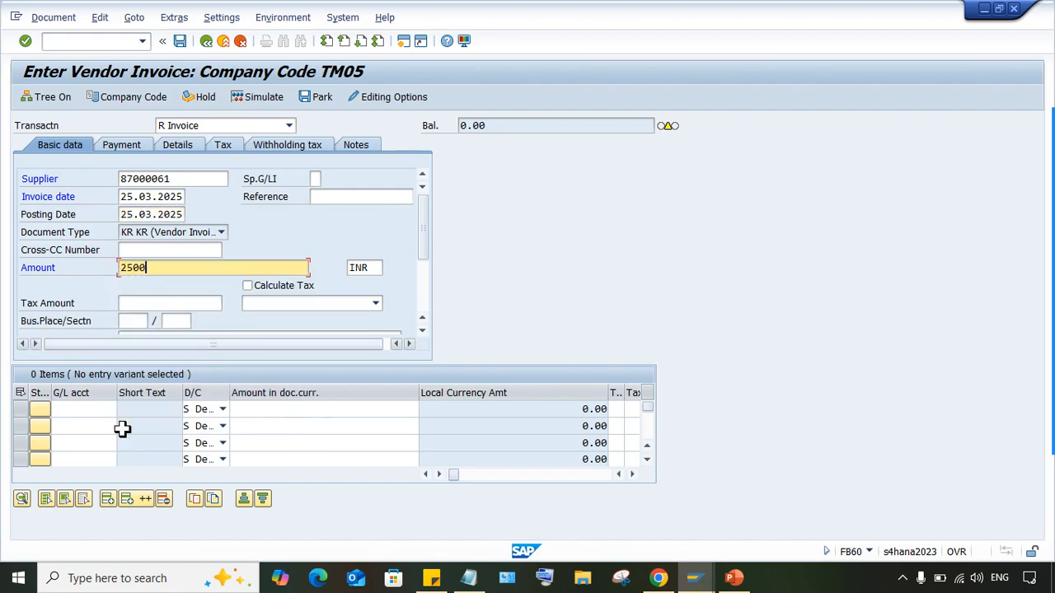
Step: Add a debit line item for G/L account 4000 with a document currency amount of 2500
click(65, 409)
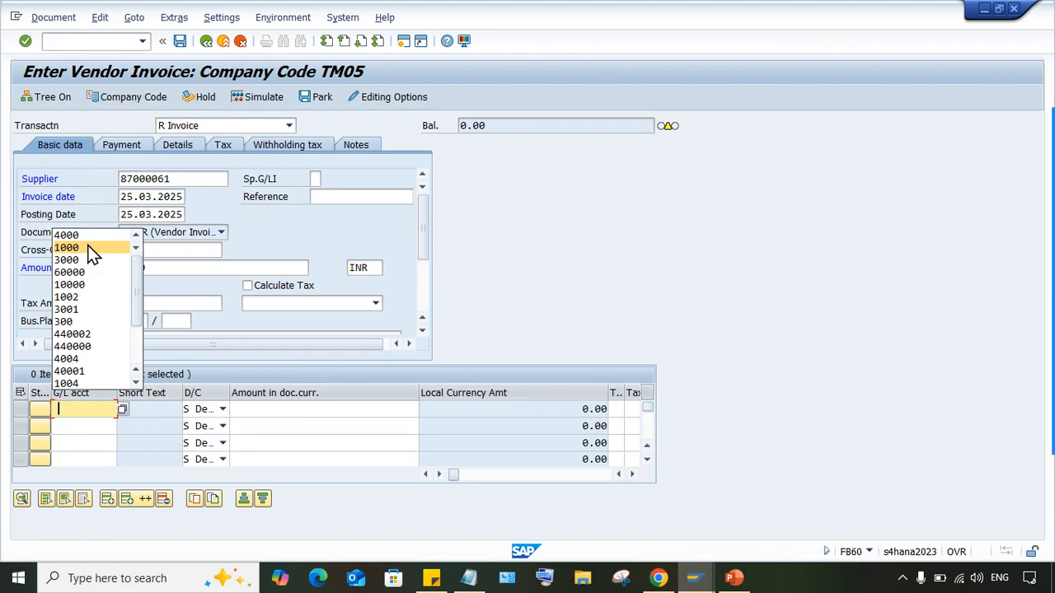
click(85, 236)
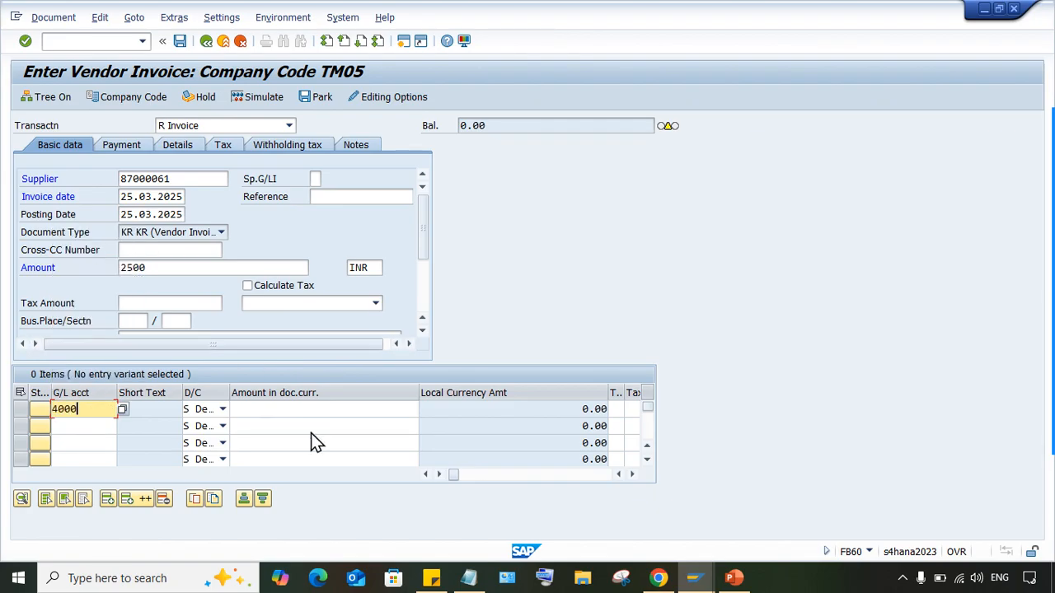
click(315, 410)
click(371, 239)
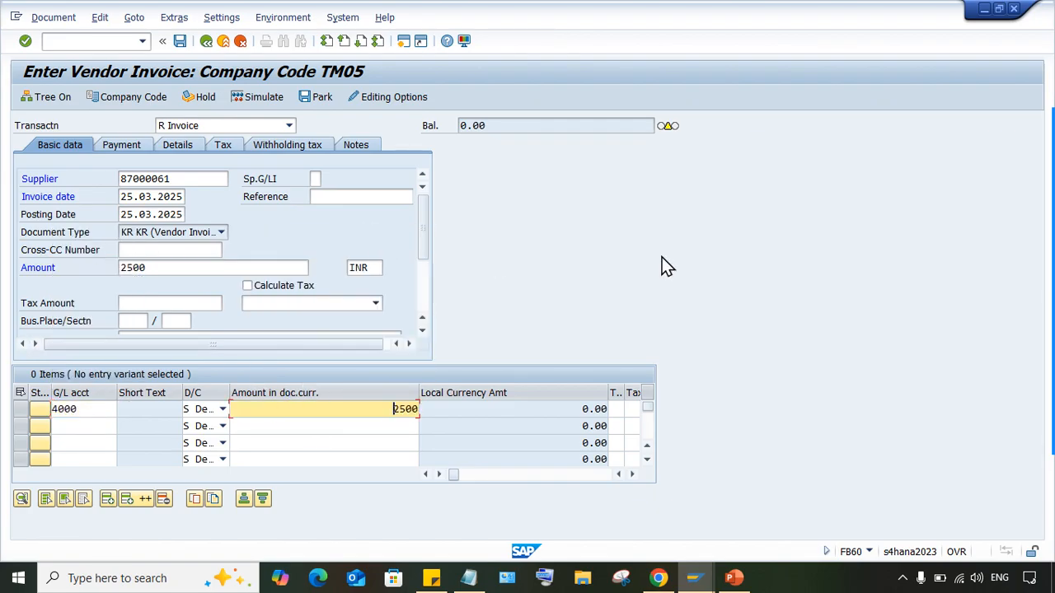
Step: Change the posting and invoice dates to 30.03.2025 and post the vendor invoice, accepting the withholding tax information
click(123, 214)
text(30)
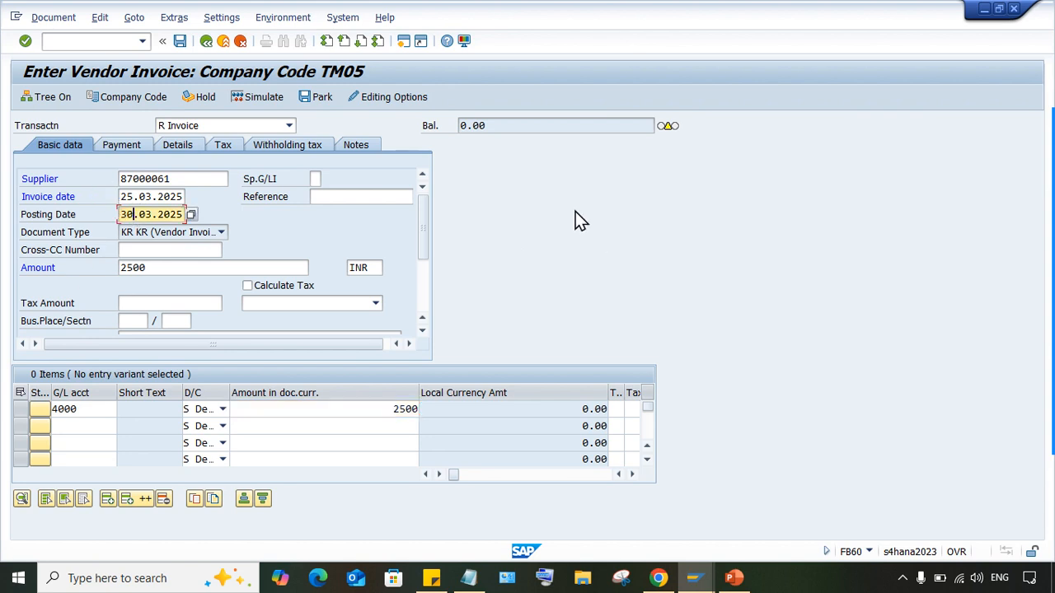
click(121, 196)
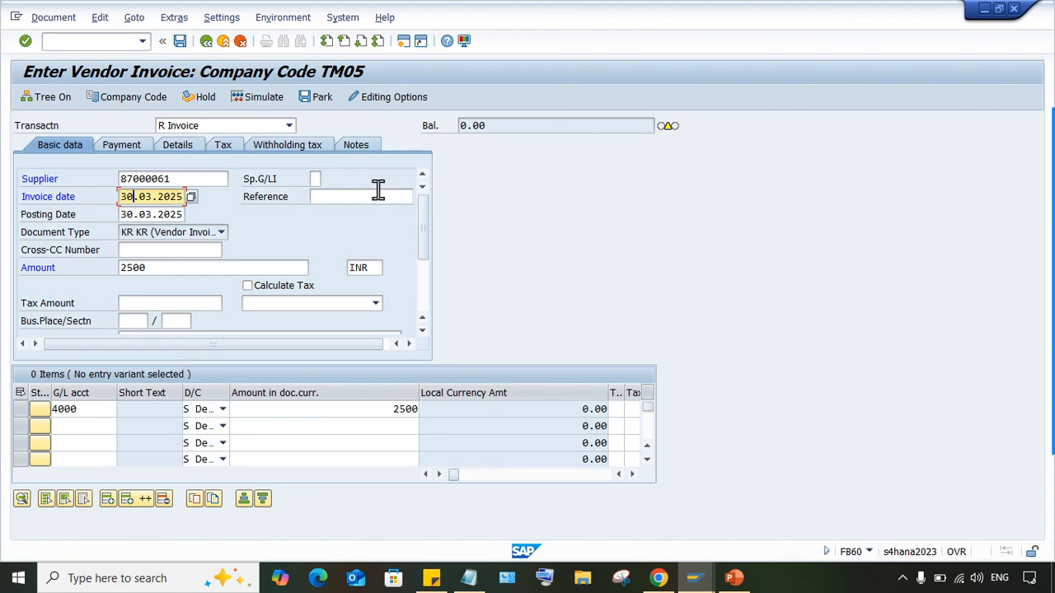
key(Return)
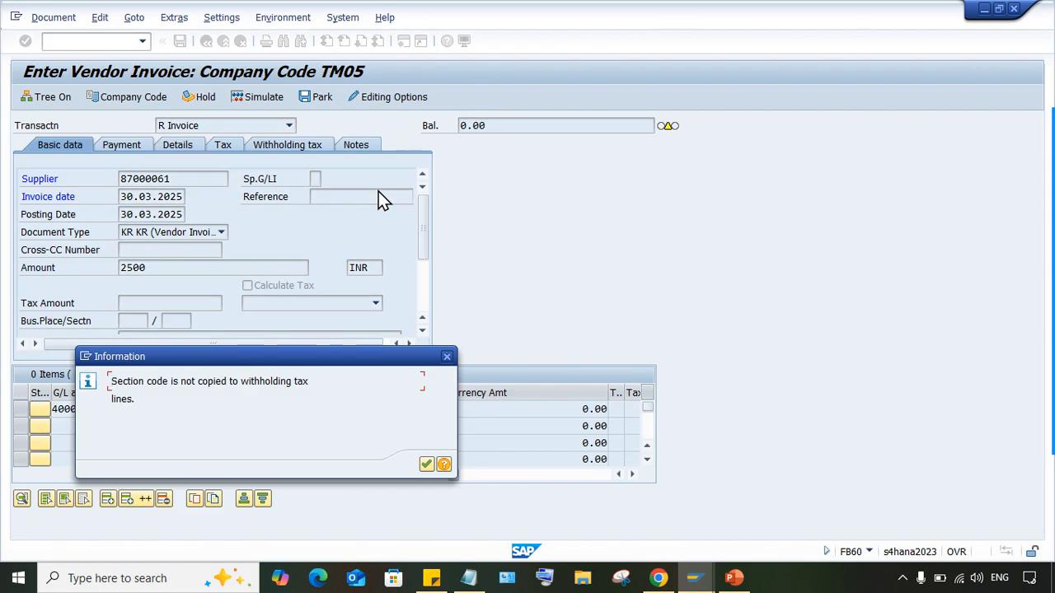
click(426, 464)
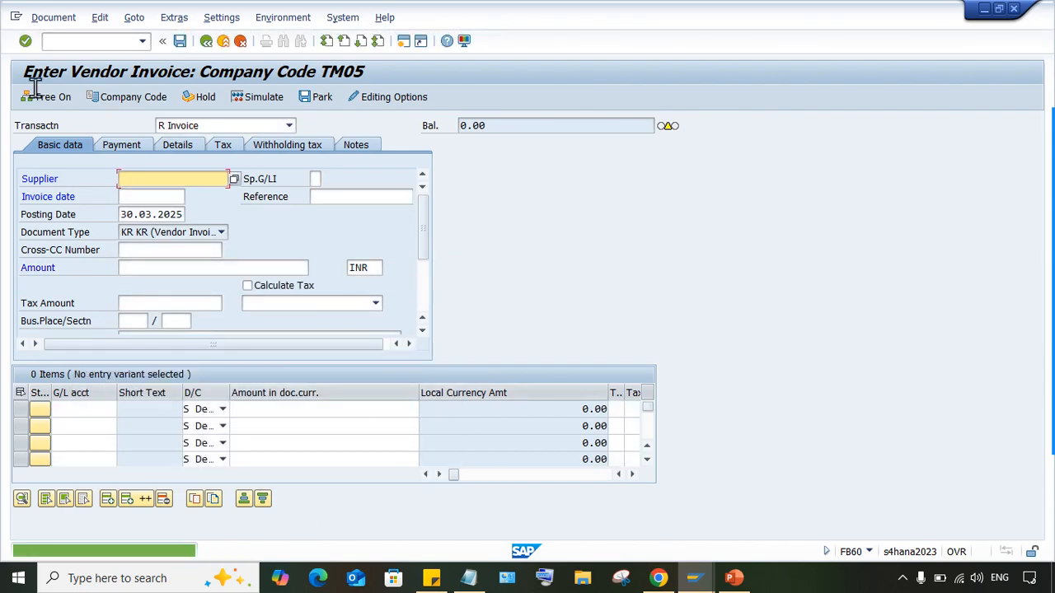
Step: Display the posted vendor invoice document to examine its line items
click(54, 17)
click(83, 55)
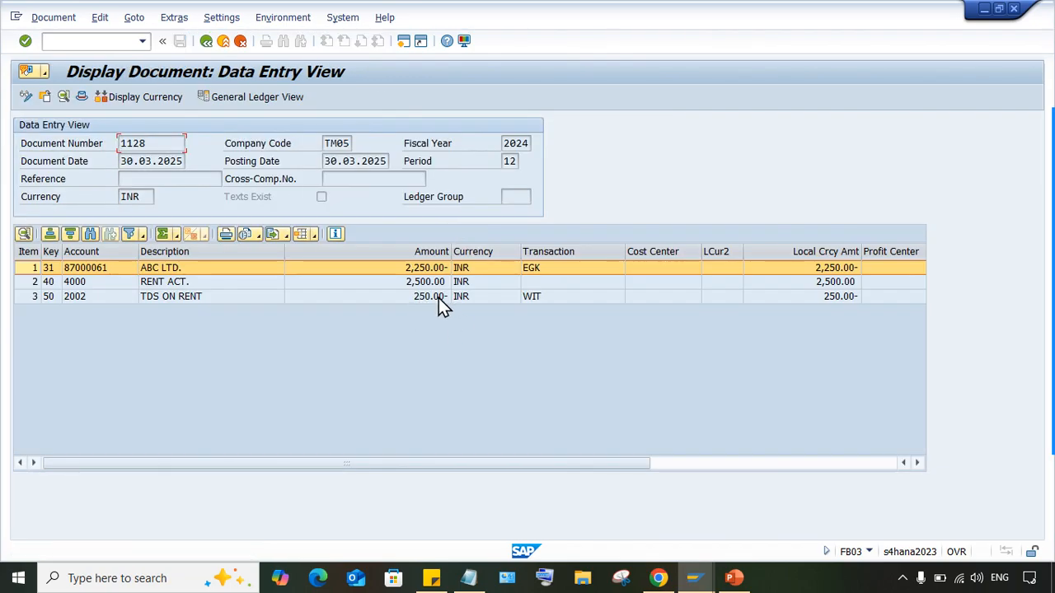
Step: Open Post Outgoing Payments (F-53) and enter document date 30.03.2025 and bank account 1000
click(122, 38)
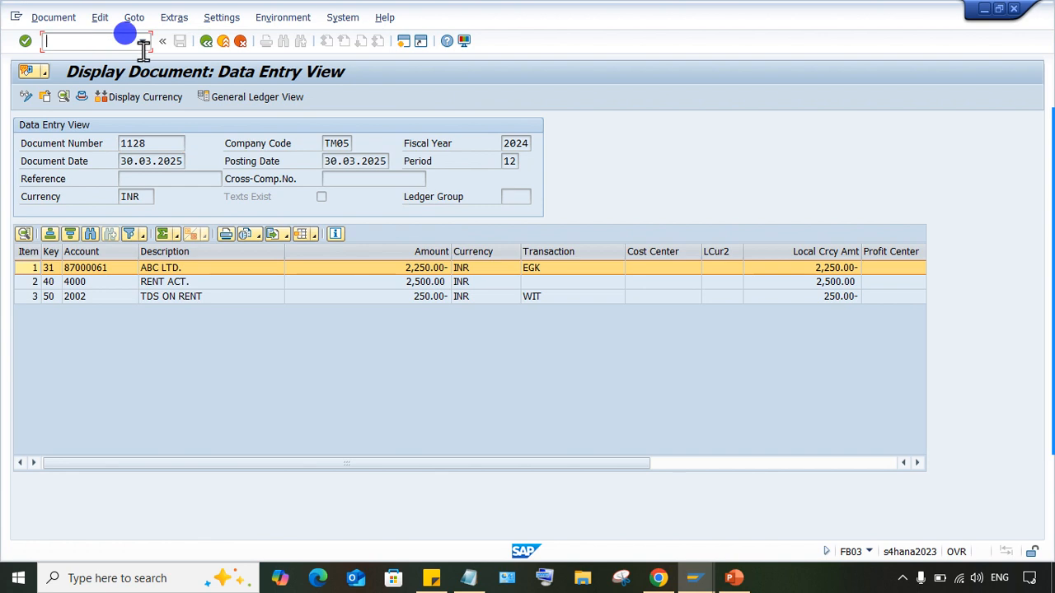
text(/NF-53)
key(Return)
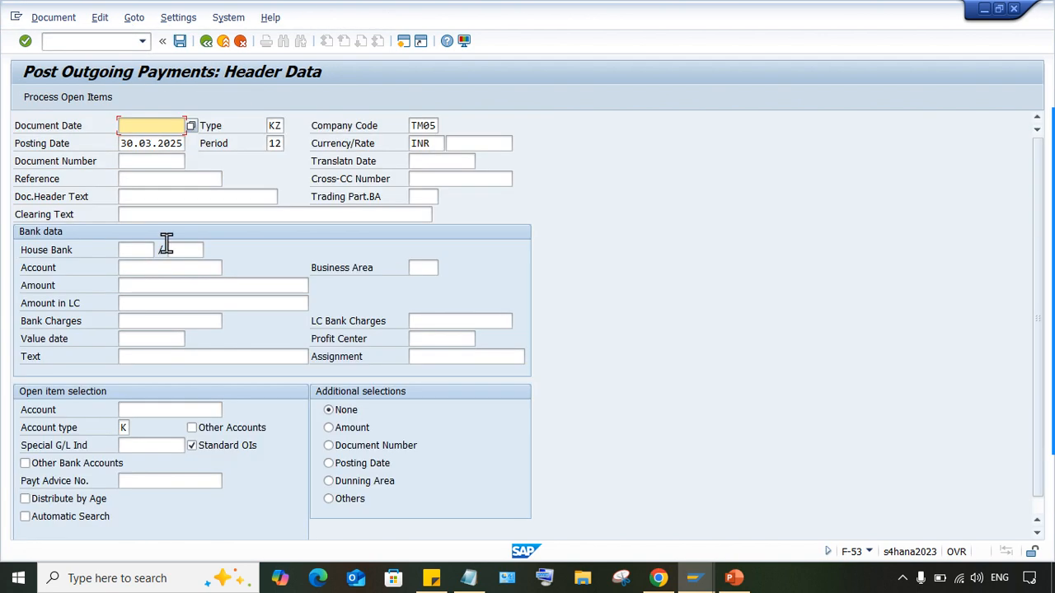
click(182, 124)
click(159, 138)
click(149, 267)
click(164, 285)
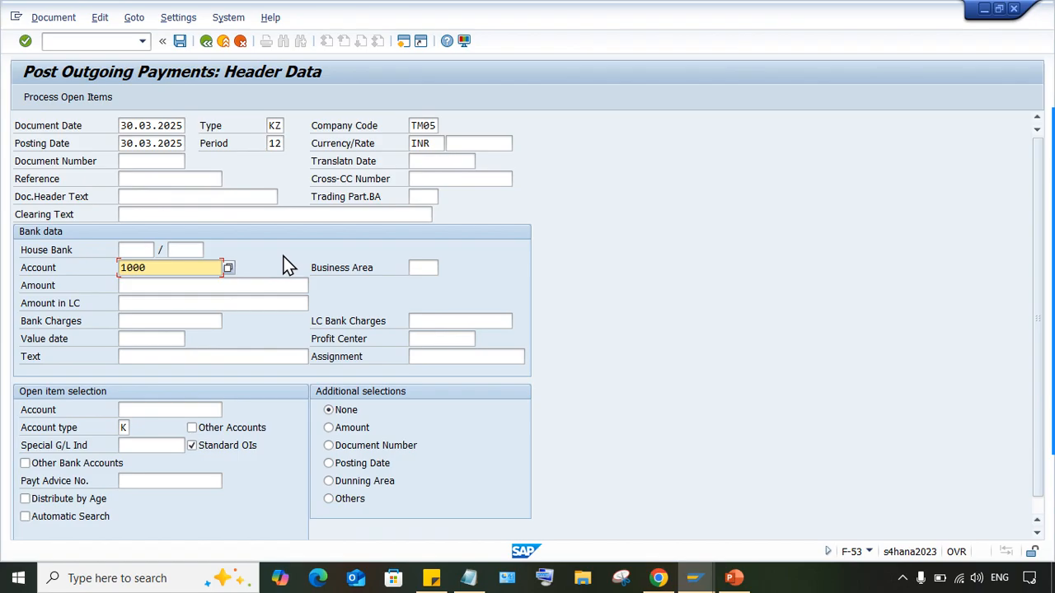
drag(172, 269, 4, 272)
click(155, 266)
Step: Open G/L account 1000, HDFC BANK ACT., with FS00 in a new session
click(404, 41)
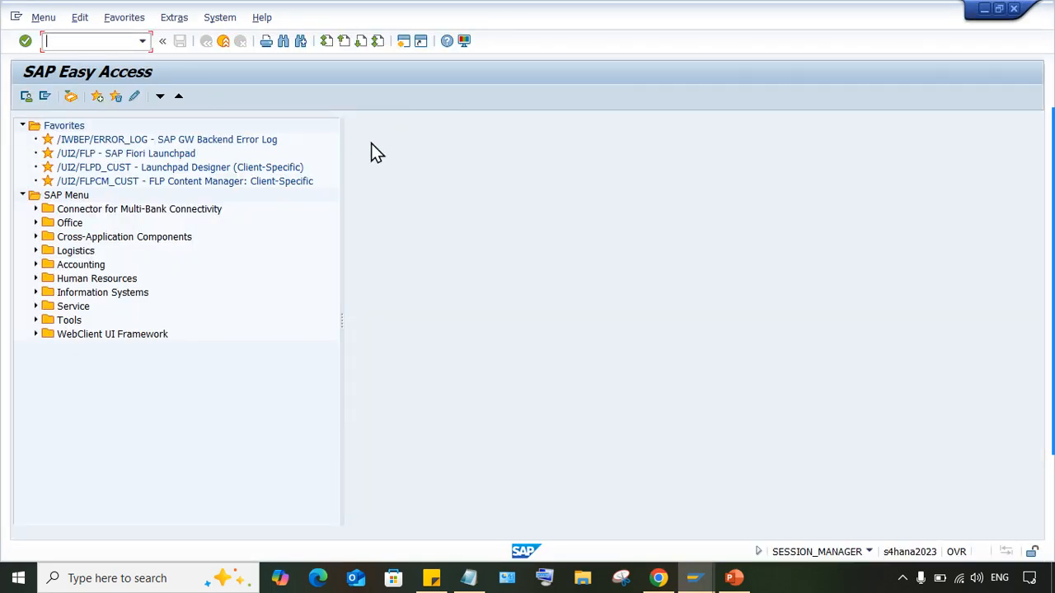
text(FS00)
key(Return)
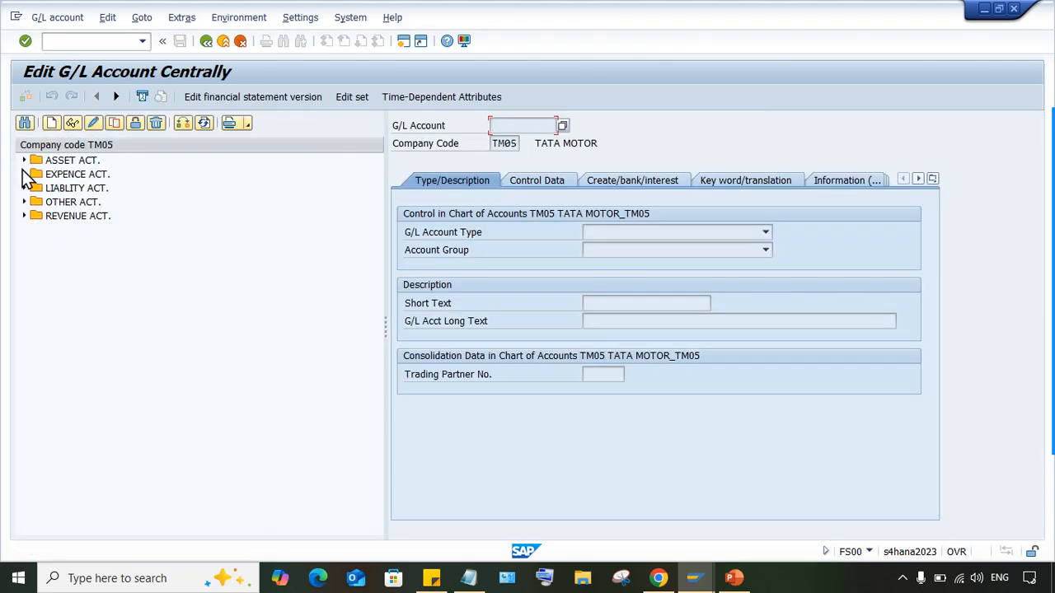
click(24, 160)
click(104, 174)
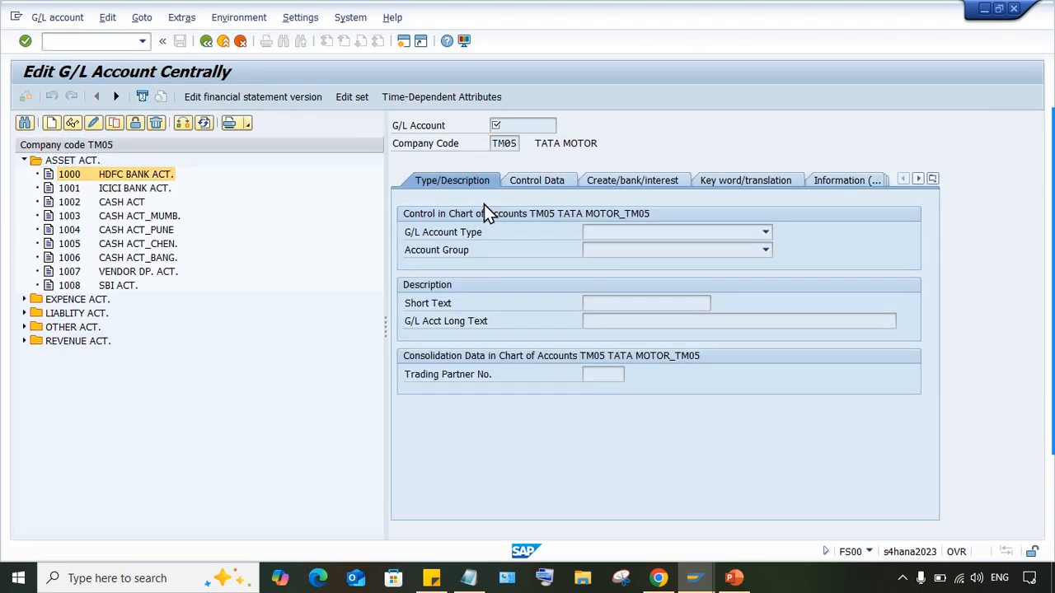
Step: Mark the HDFC bank G/L account as Relevant to Cash Flow in its bank details and save it
click(540, 181)
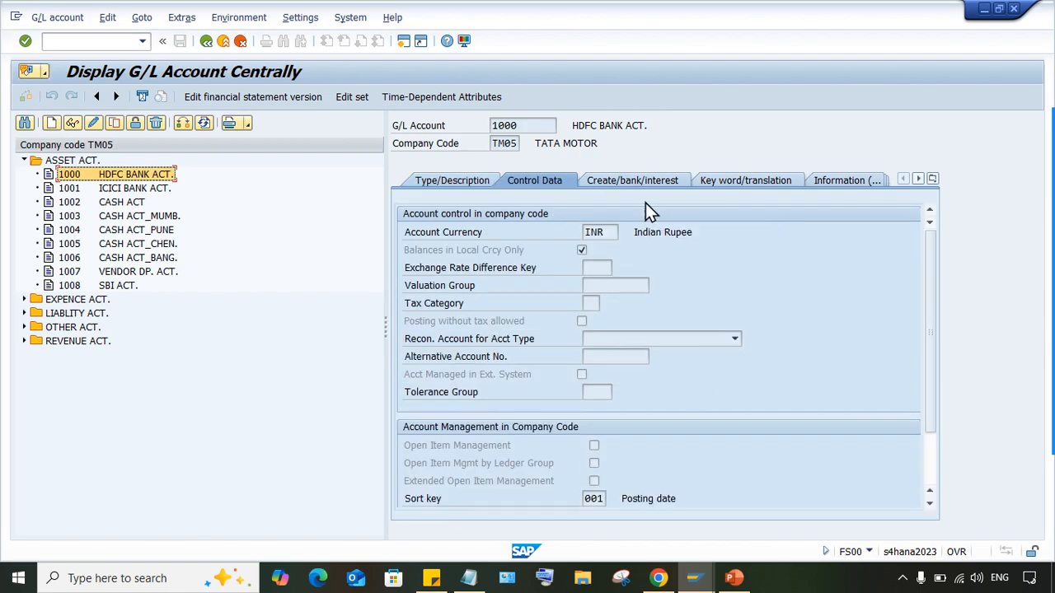
click(638, 181)
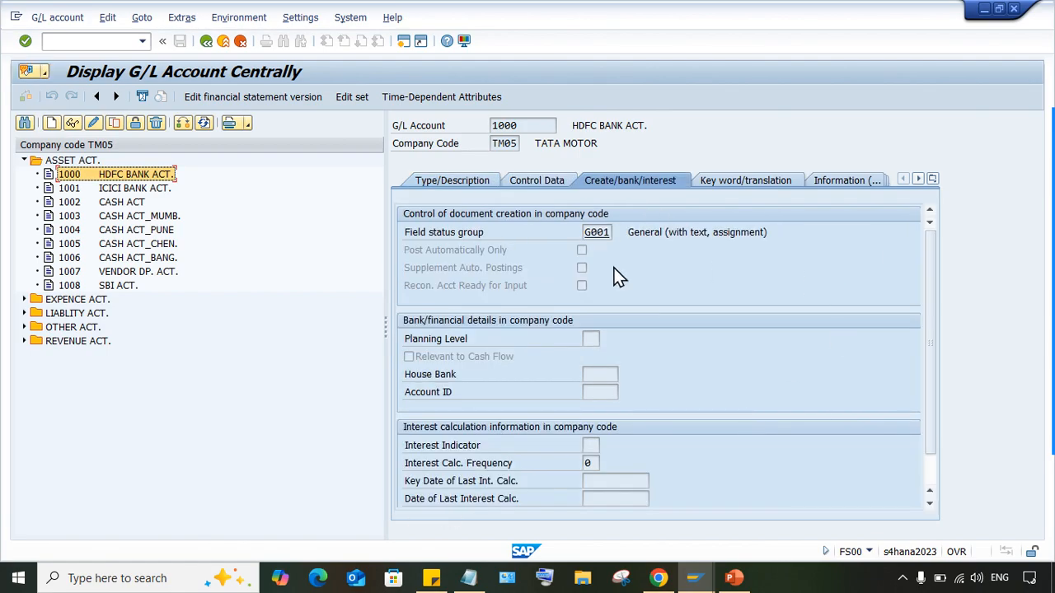
click(93, 123)
click(409, 356)
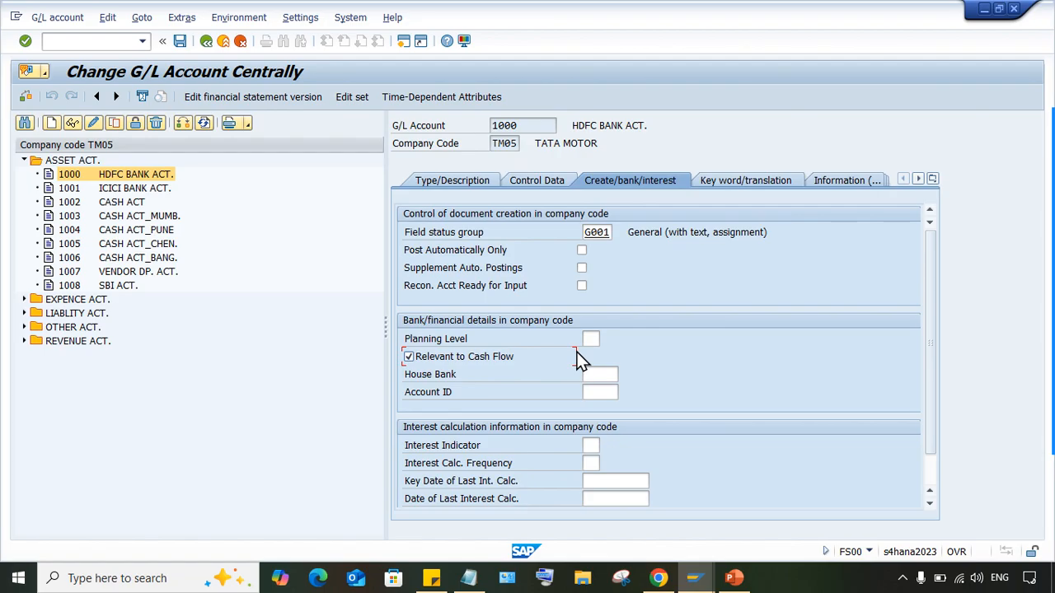
key(ctrl+s)
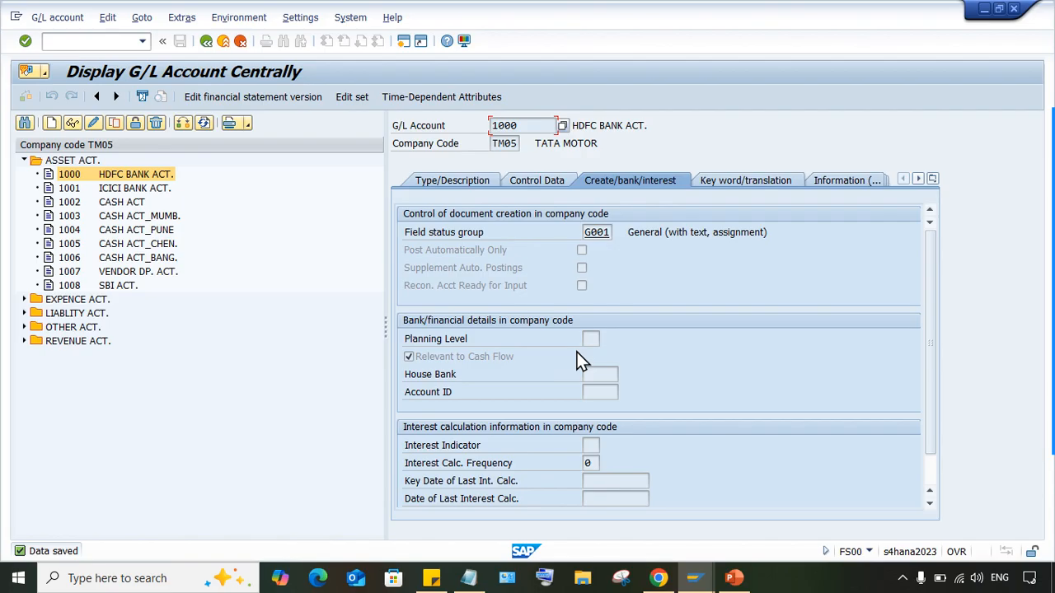
Step: Check the Manual Check Payment transaction list on the PowerPoint slide and return to the SAP outgoing payments session
mouse_move(694, 576)
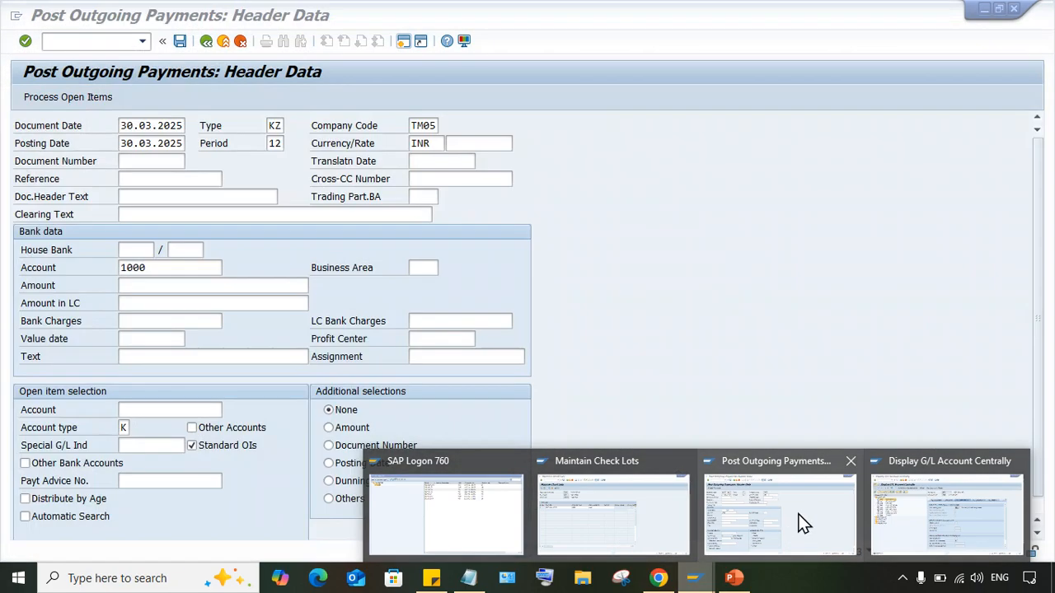
click(829, 523)
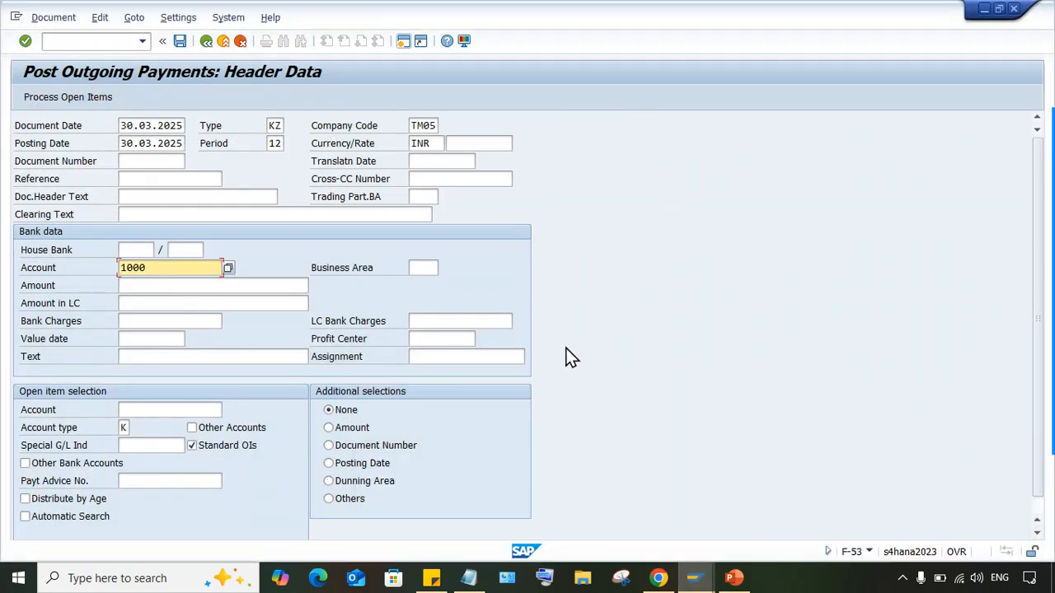
click(733, 577)
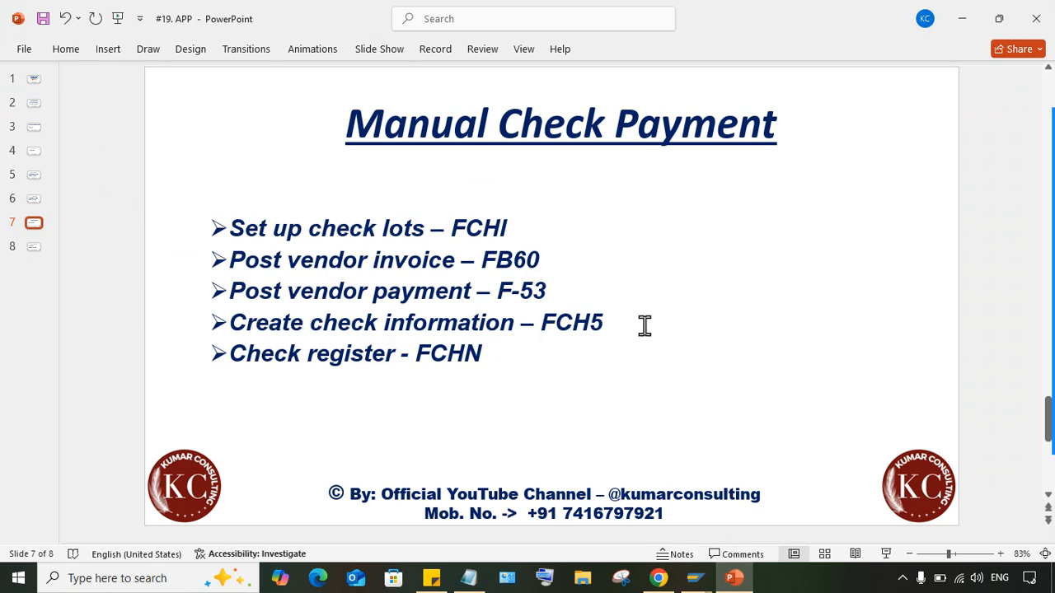
click(693, 578)
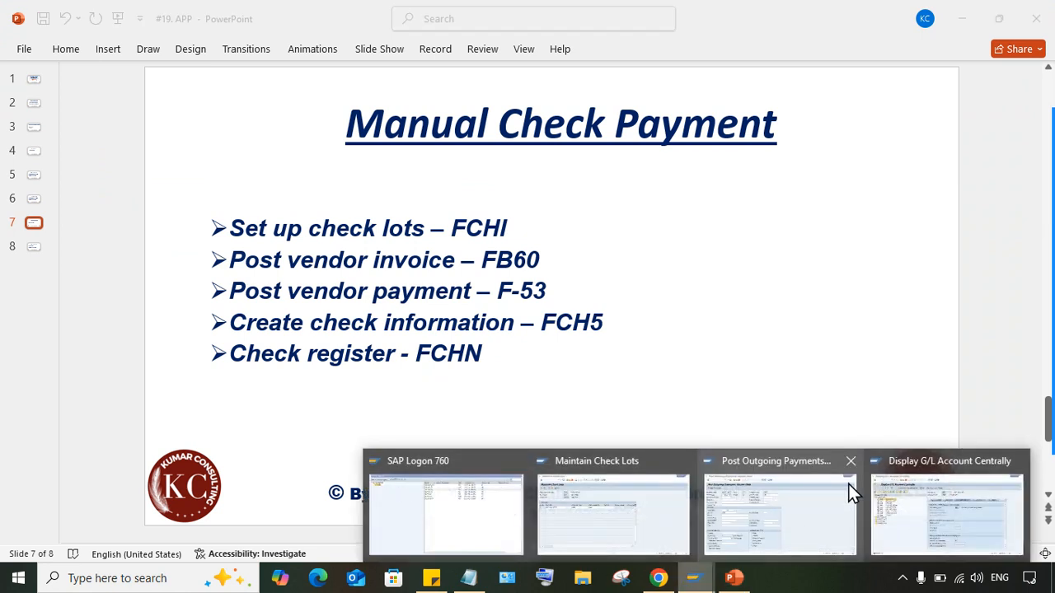
mouse_move(660, 537)
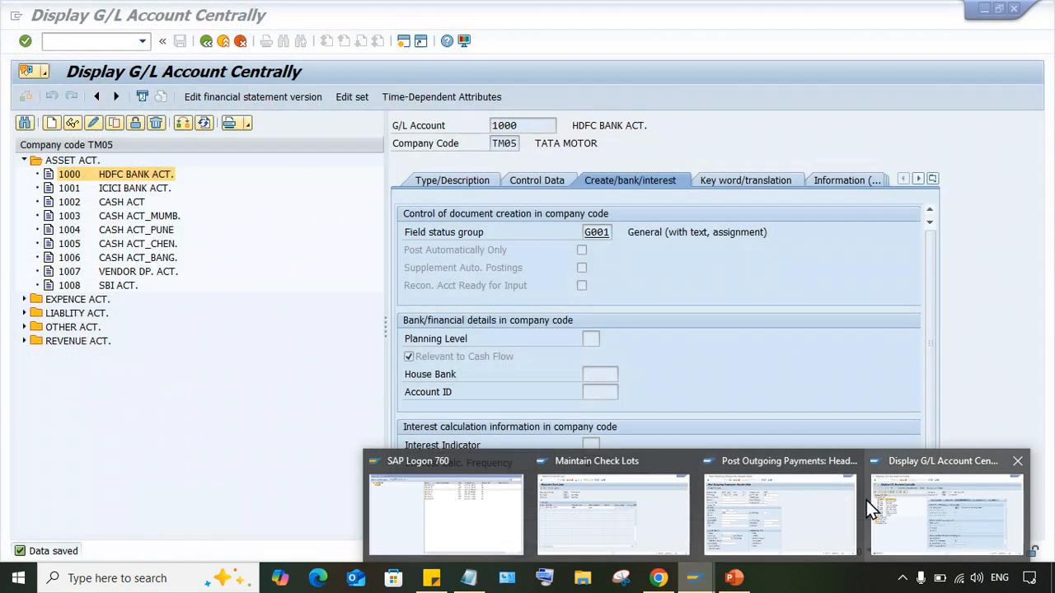
click(742, 513)
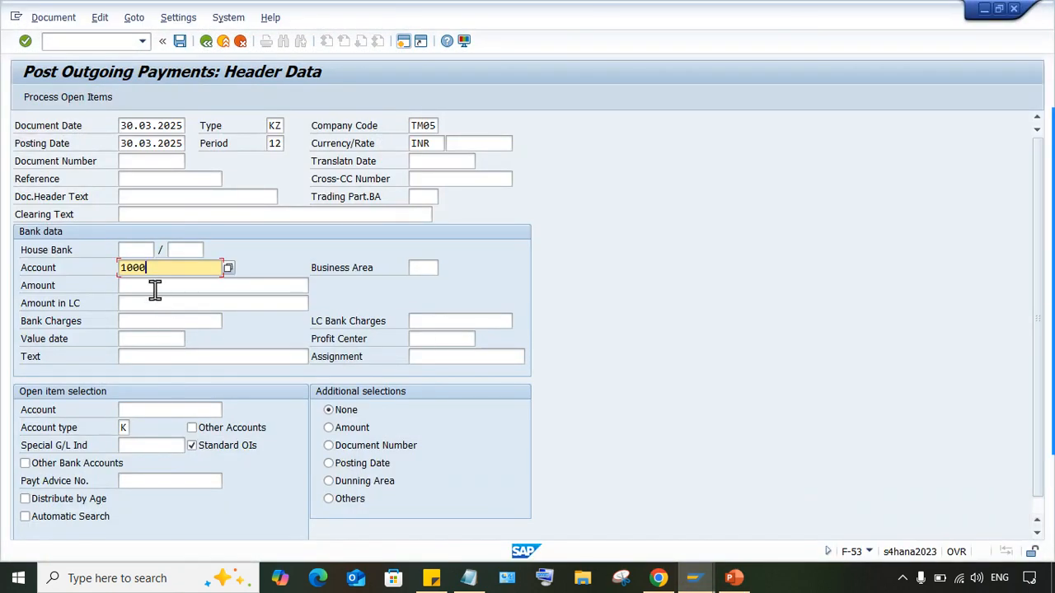
Step: Restart Post Outgoing Payments (F-53) and enter document and posting date 30.03.2025 with bank account 1000
click(64, 41)
text(/N)
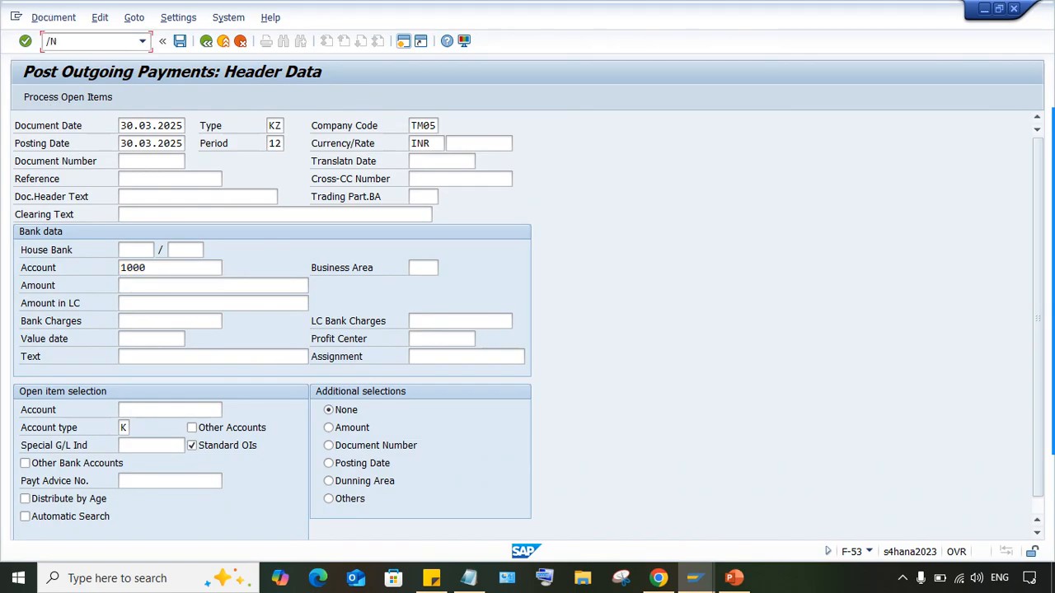
text(F-53)
key(Return)
click(161, 143)
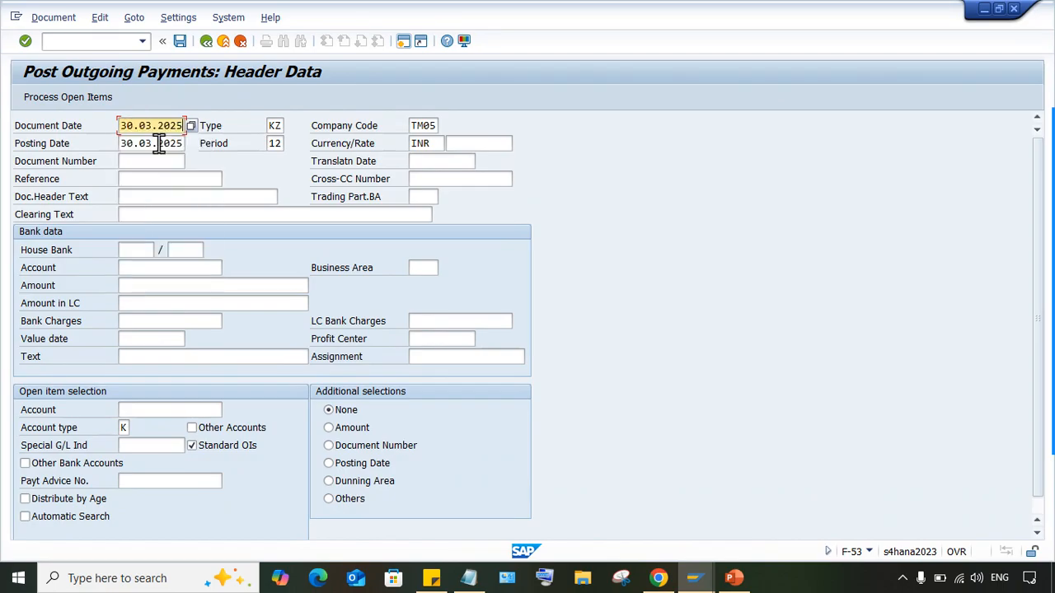
click(164, 268)
text(1000)
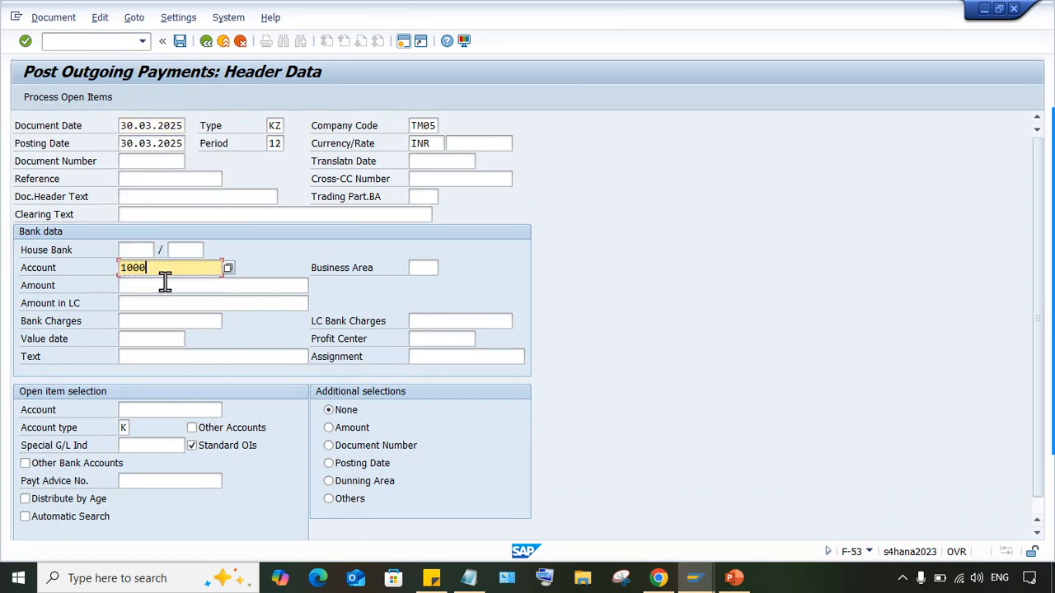
Step: Set the payment amount to 2250, enter the vendor's account number for open item selection and submit the header
click(156, 285)
click(143, 305)
key(BackSpace)
key(BackSpace)
key(BackSpace)
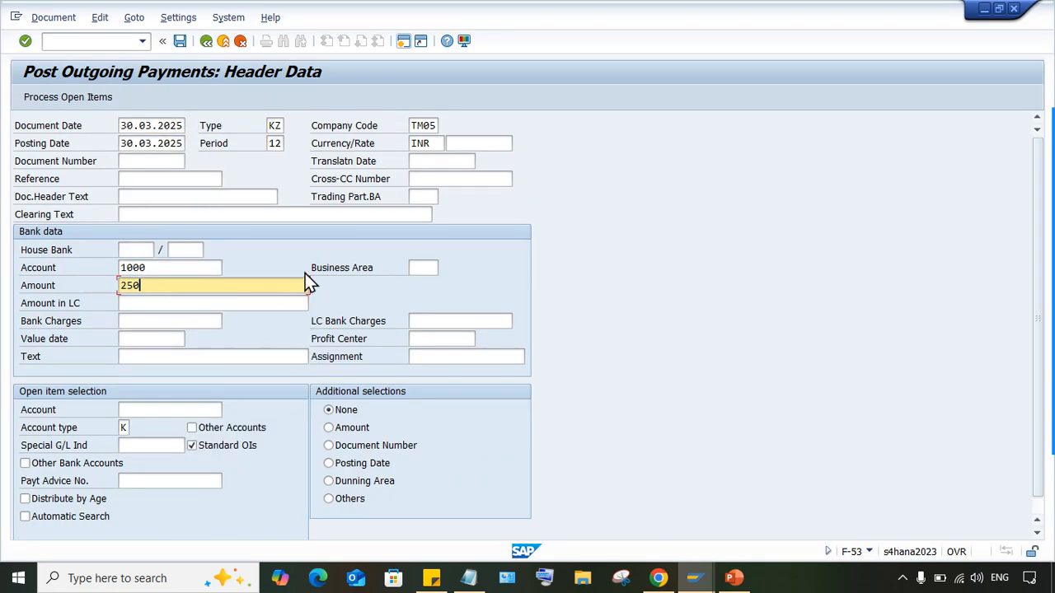
text(250)
click(141, 409)
click(165, 438)
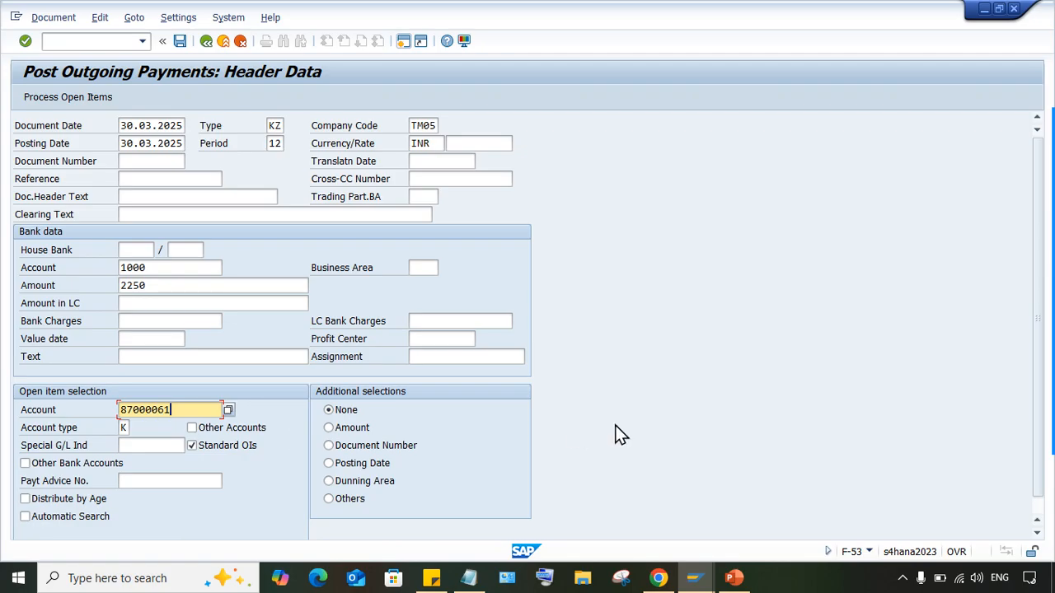
key(Return)
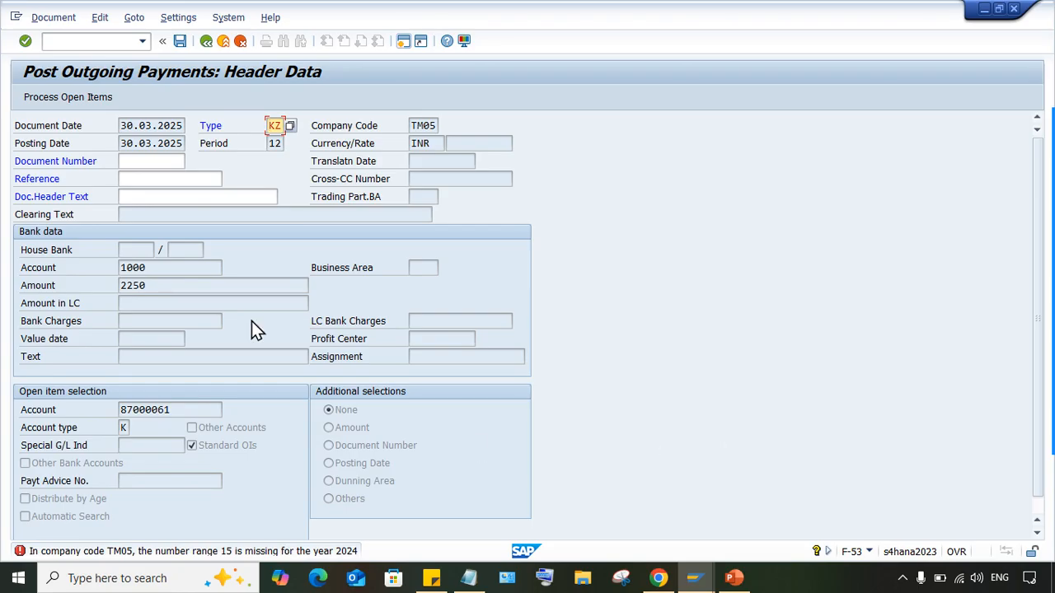
Step: Switch to the G/L account session and open the accounting document number ranges (FBN1) of company code TM05 for editing
click(701, 580)
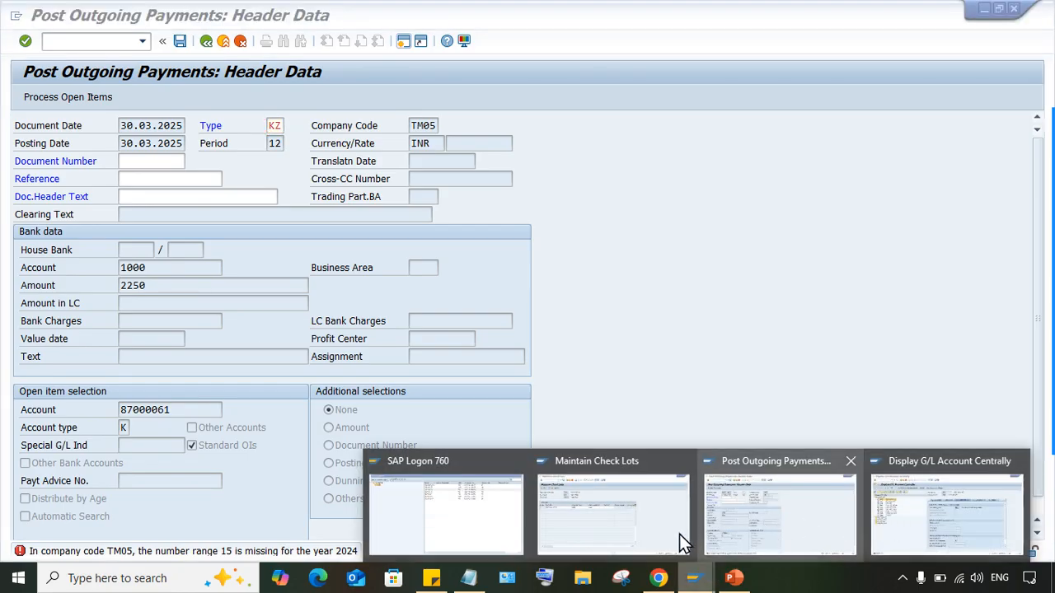
click(917, 515)
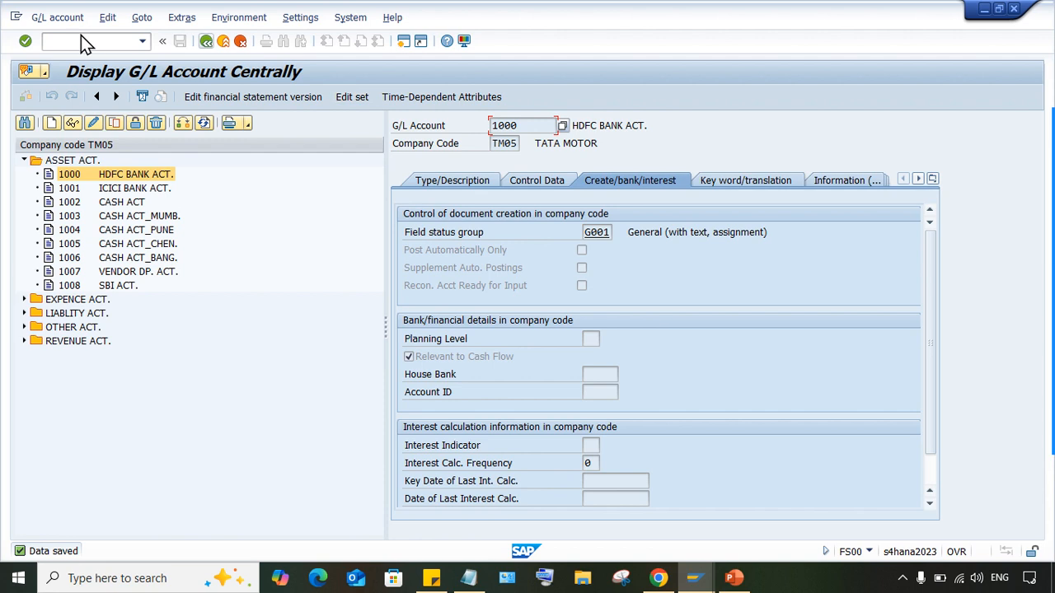
text(/NFBN1)
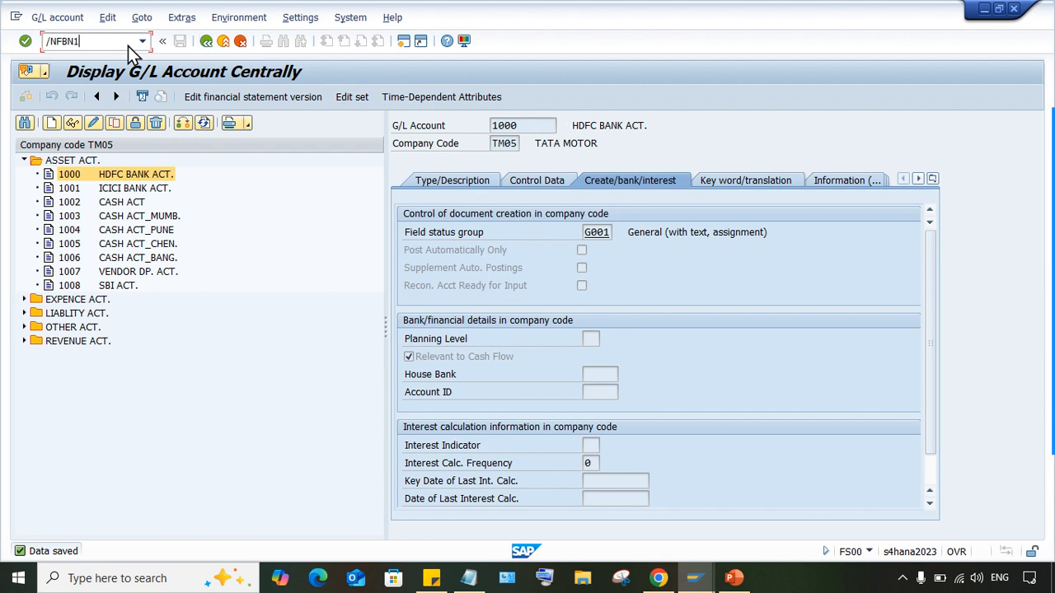
key(Return)
text(T)
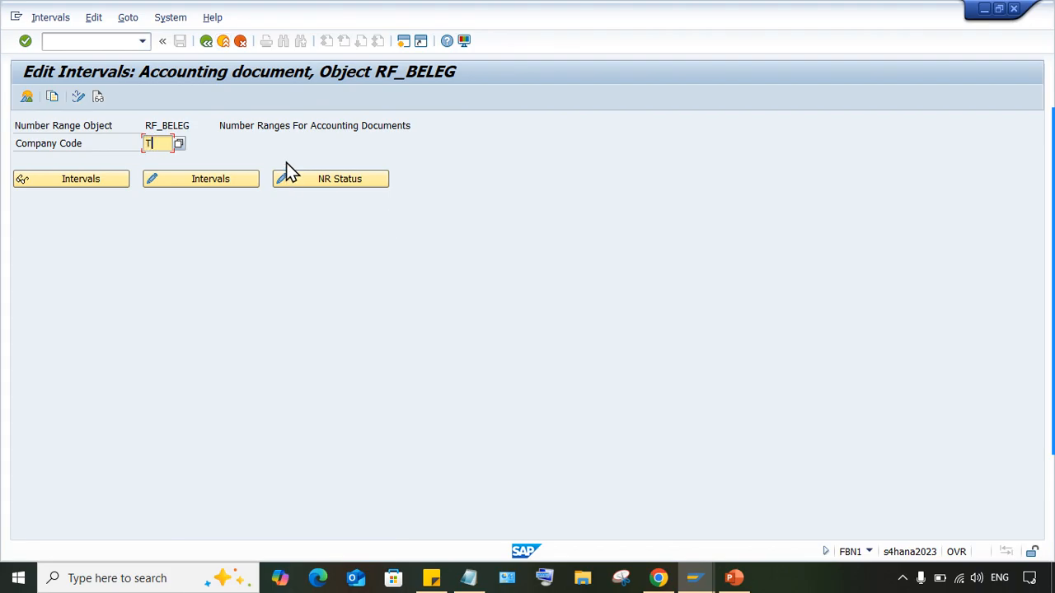
text(M05)
click(191, 180)
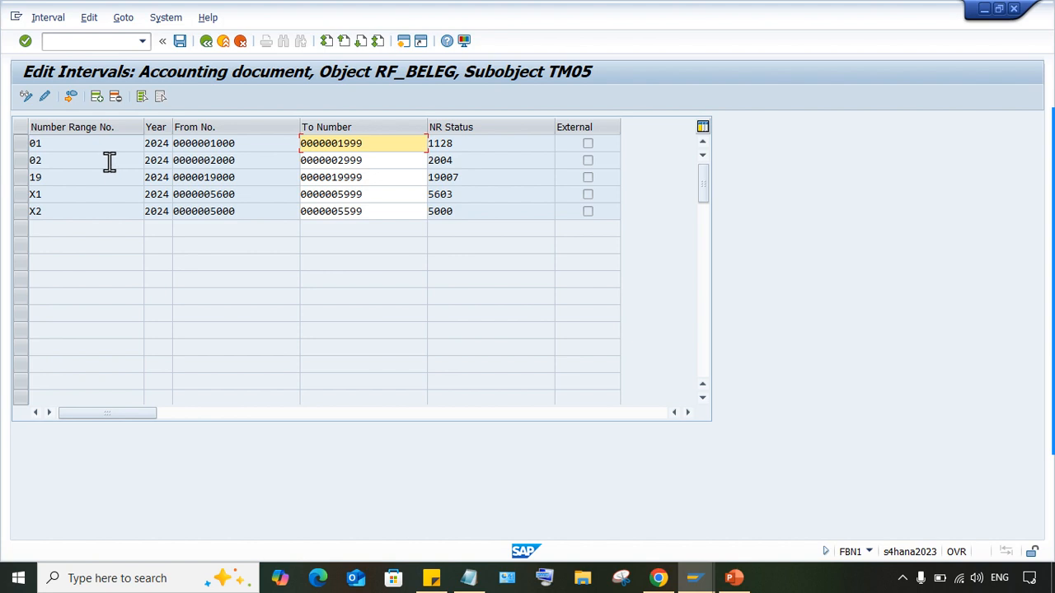
Step: Add number range 15 for year 2024 from 15000 to 15999 and save the intervals, accepting the transport notice
click(97, 97)
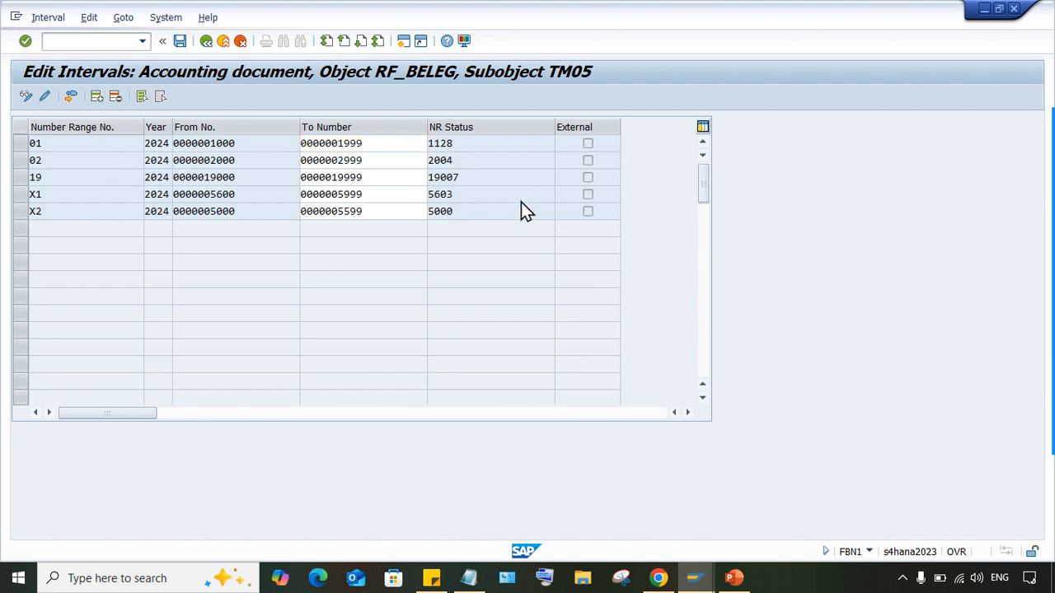
text(15)
key(Tab)
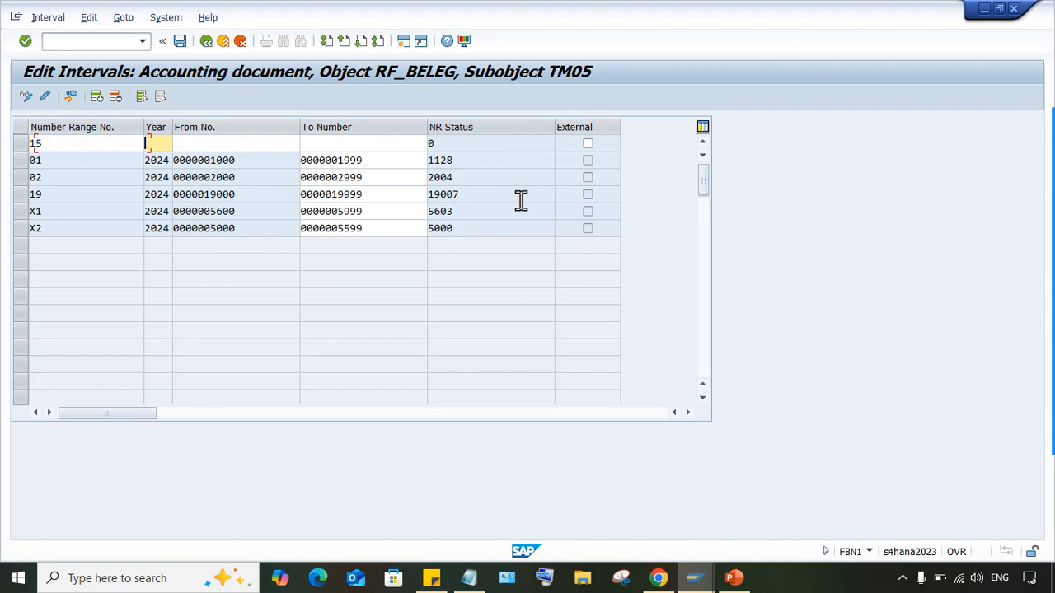
text(2024)
key(Tab)
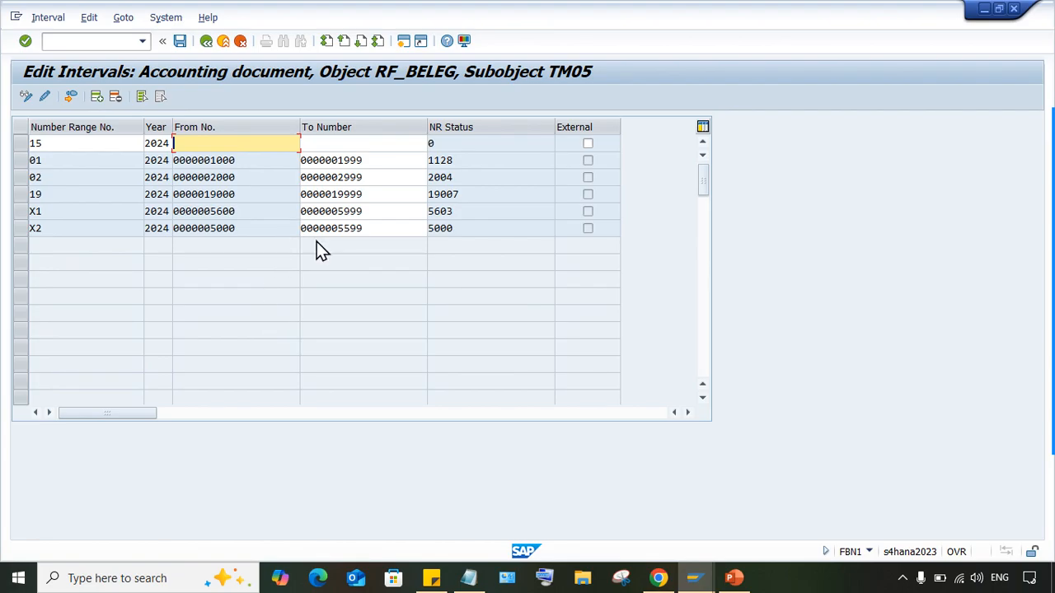
text(15000)
key(Tab)
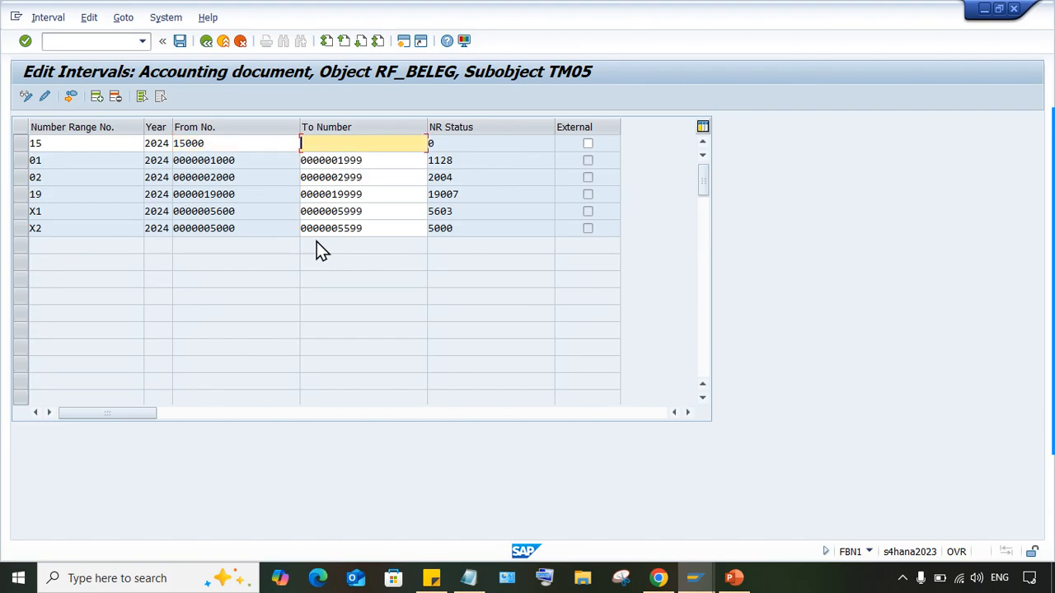
text(15999)
key(Return)
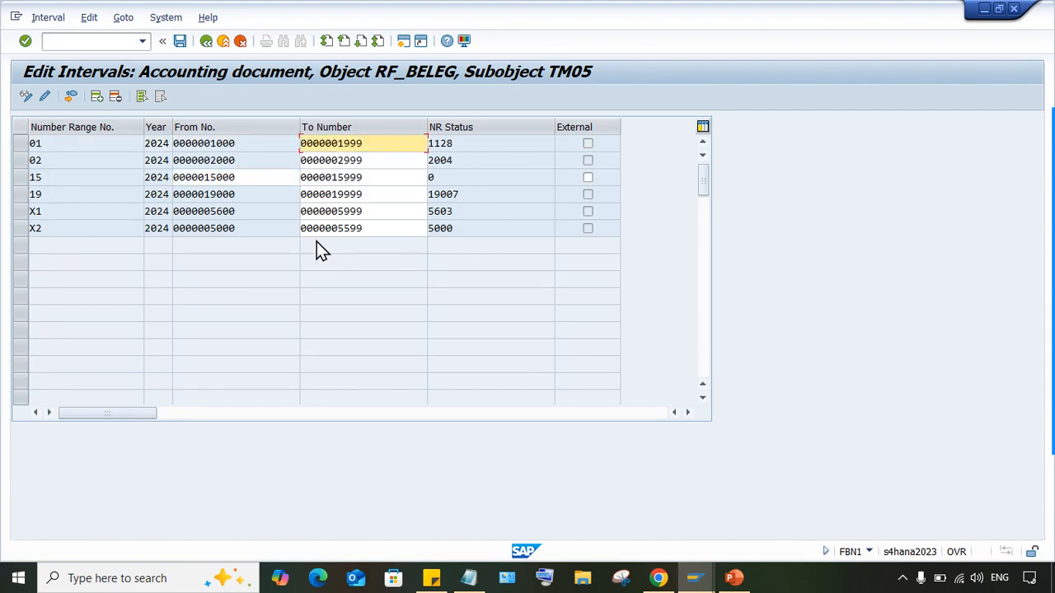
key(ctrl+s)
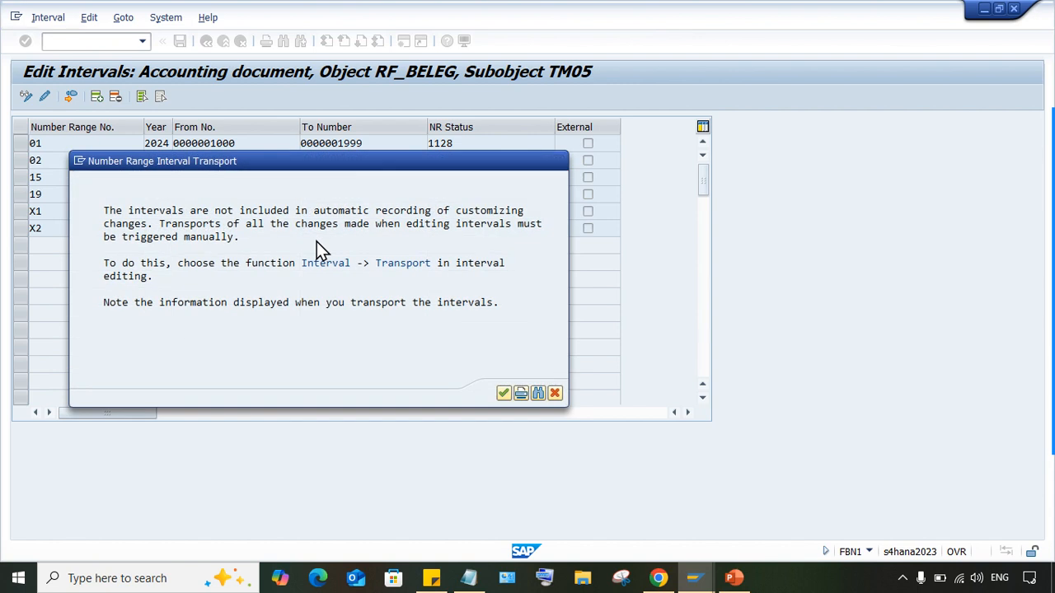
key(Return)
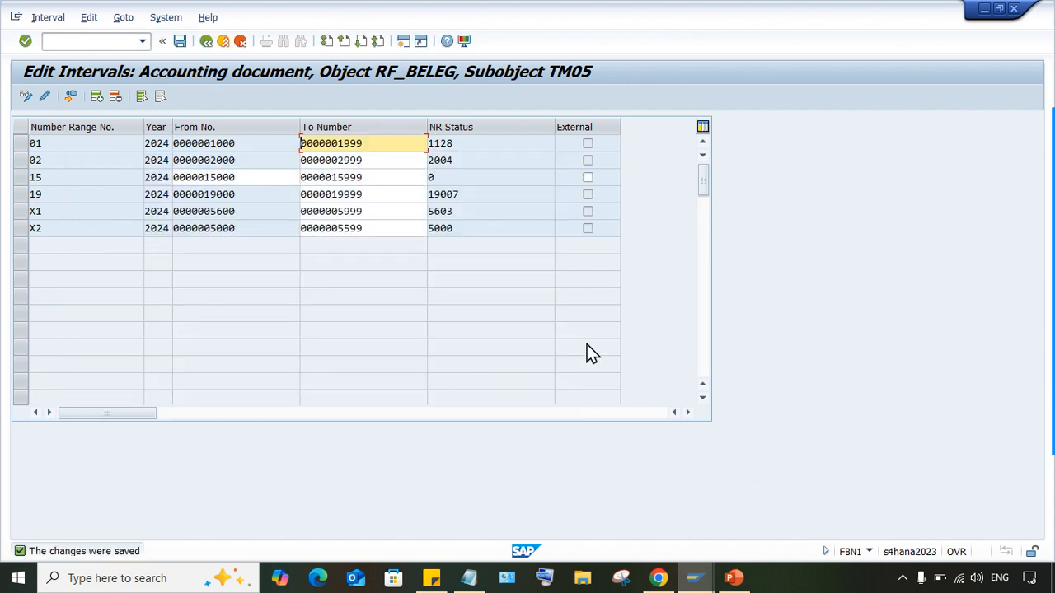
mouse_move(697, 577)
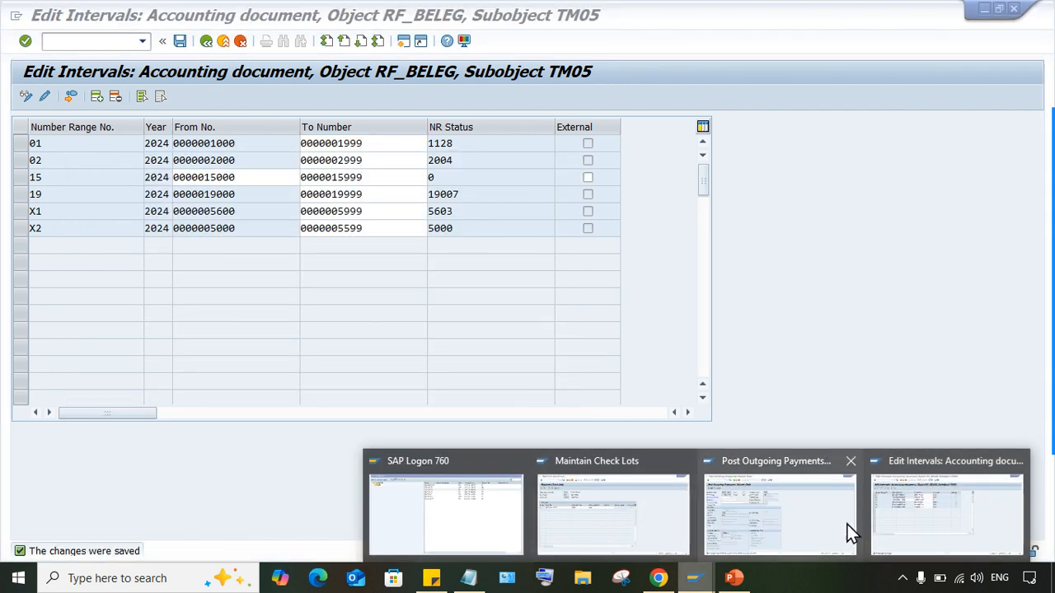
Step: Return to the outgoing payments session, process the vendor's open items and post the 2,250.00 INR payment
click(810, 532)
key(Return)
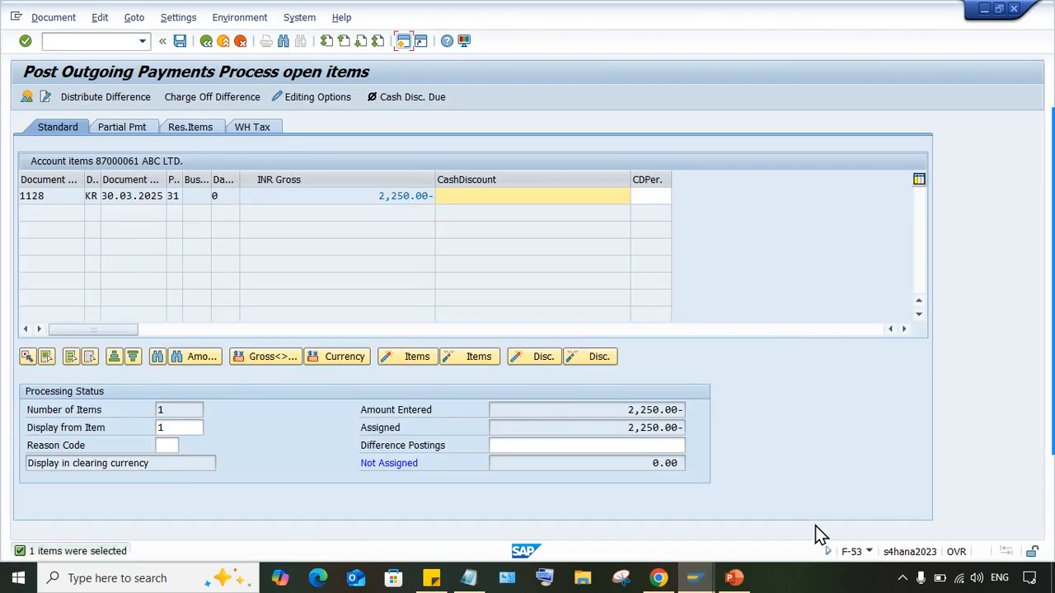
click(410, 221)
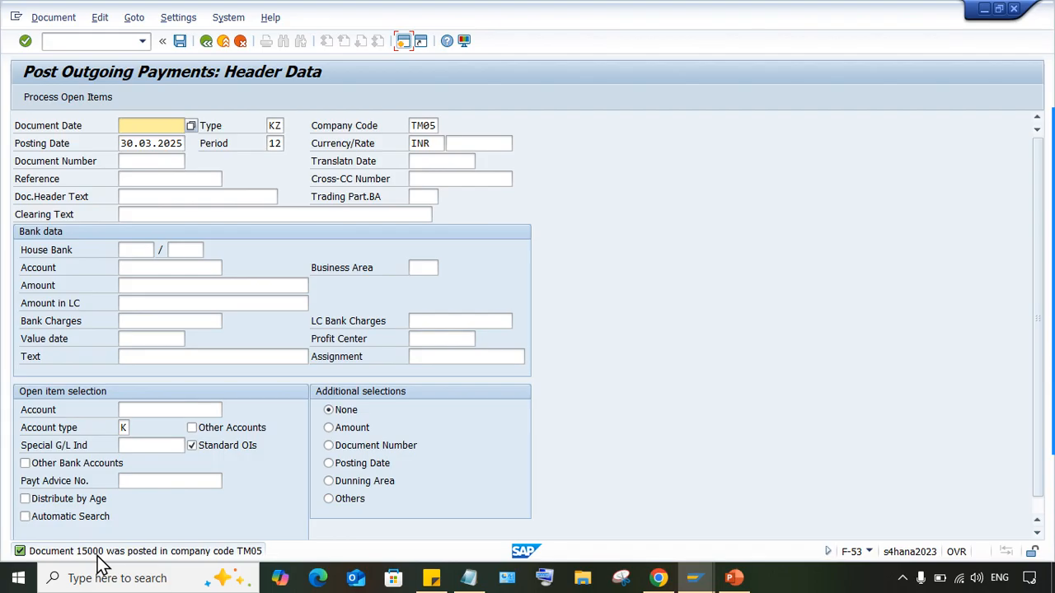
Step: Consult the manual check payment slide in PowerPoint, return to the SAP payment session and open Create Check Information (FCH5)
click(732, 578)
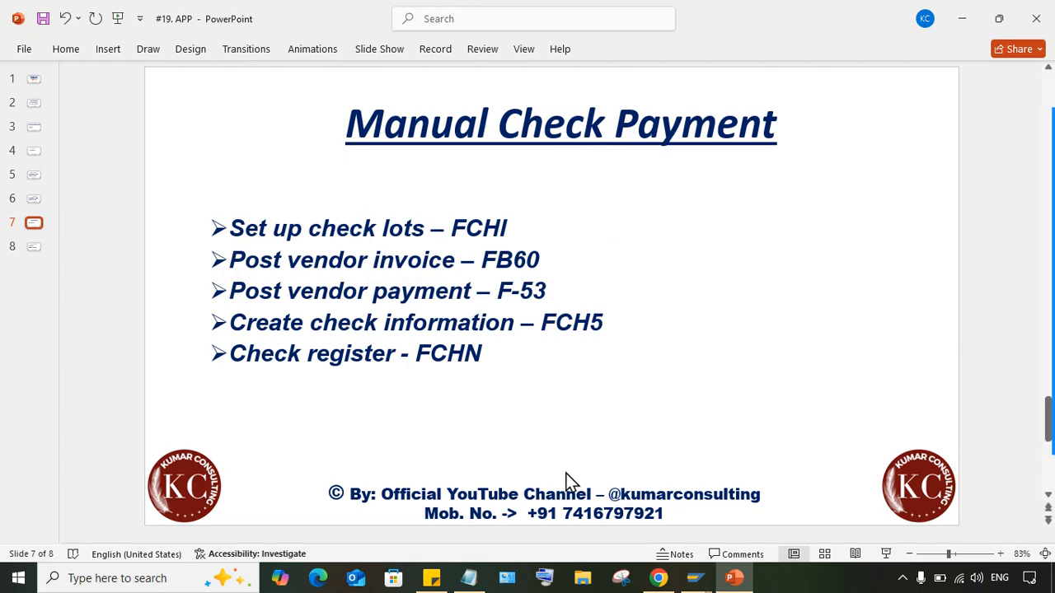
click(694, 578)
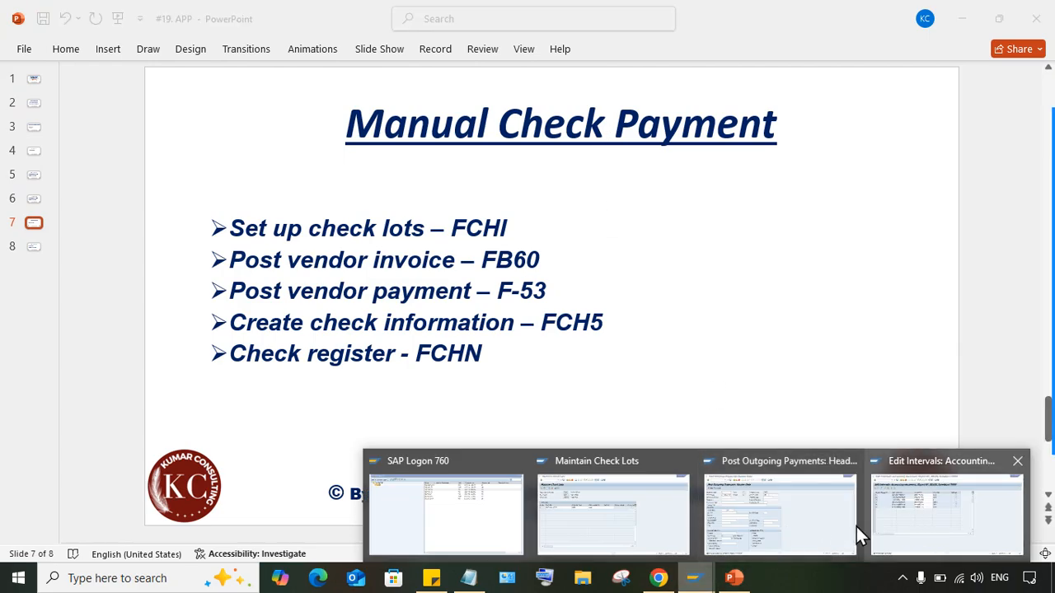
mouse_move(769, 524)
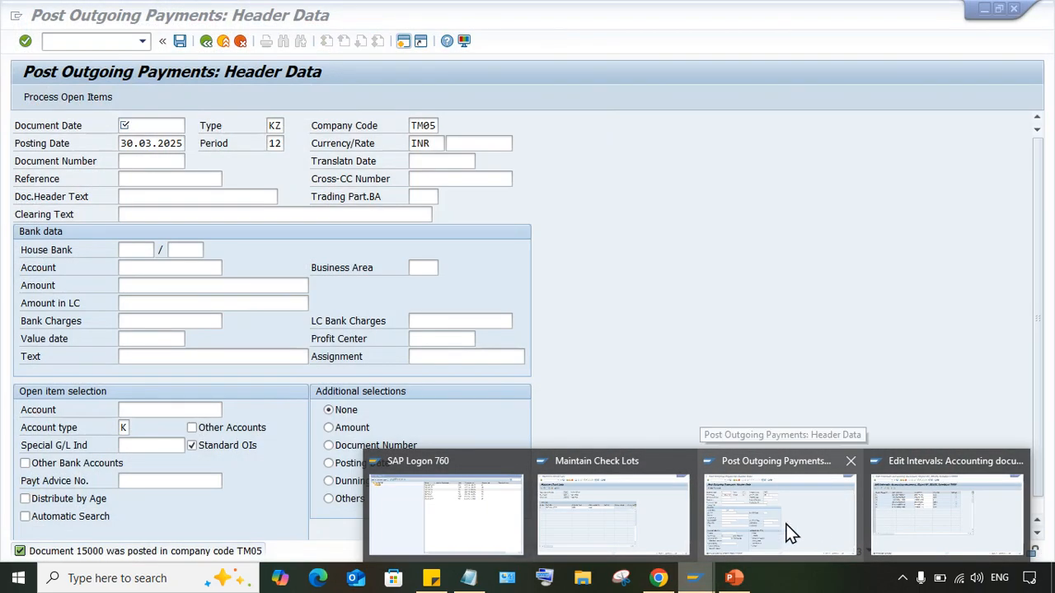
click(802, 525)
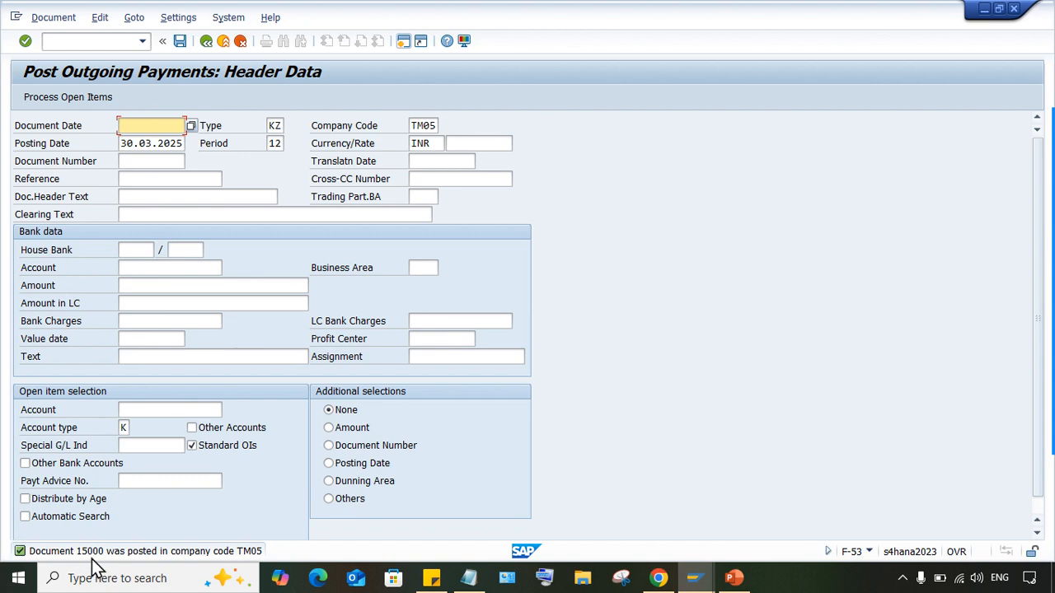
click(74, 39)
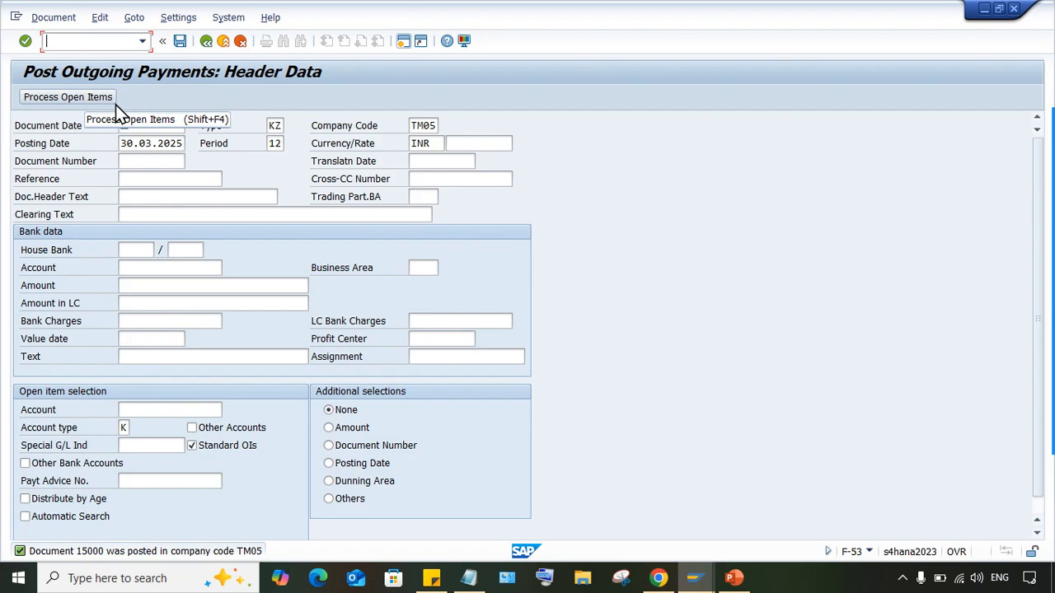
click(141, 46)
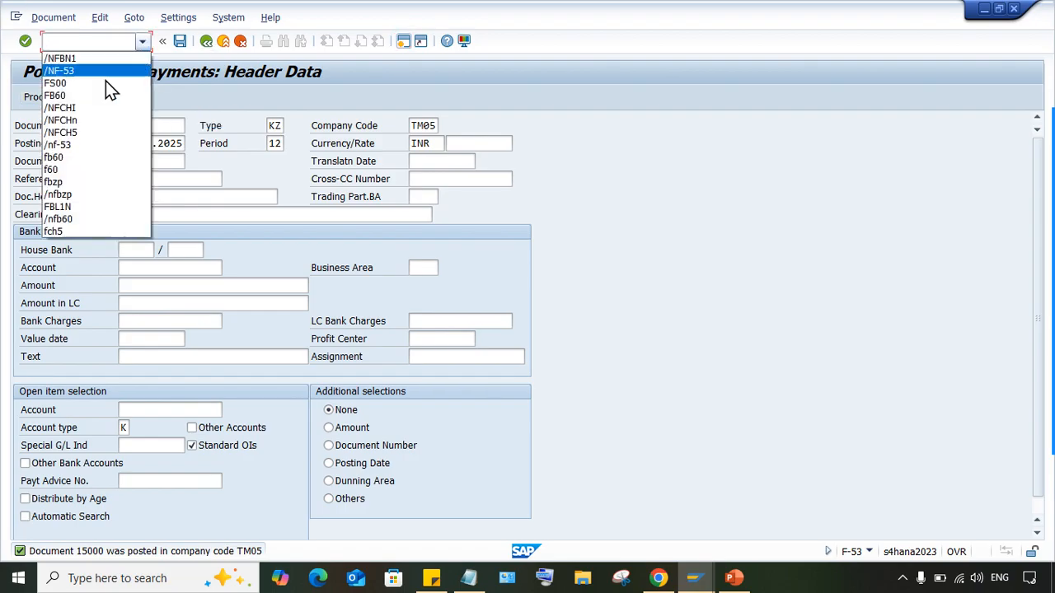
click(95, 132)
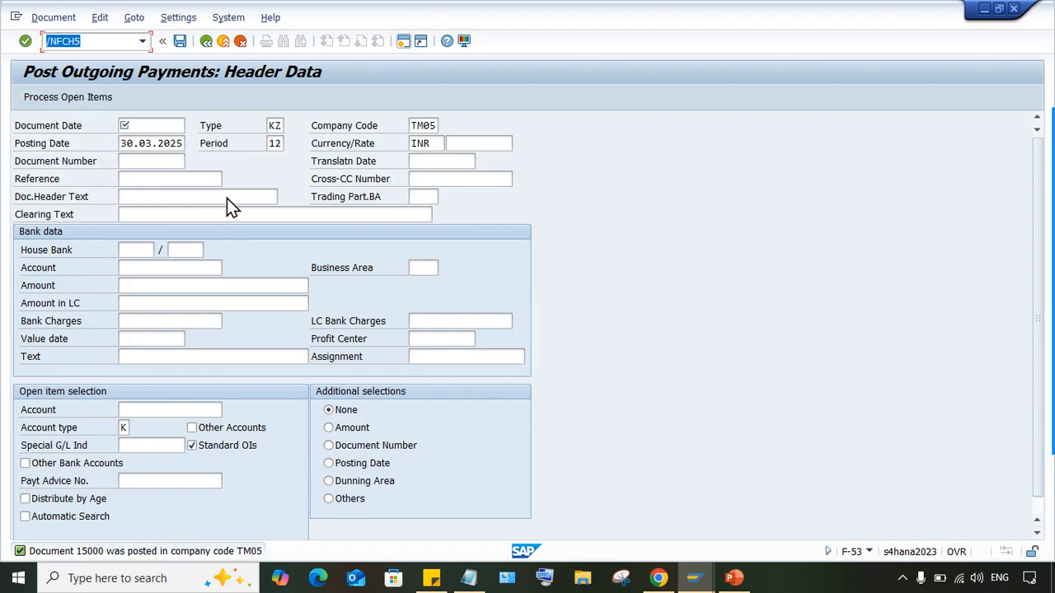
key(Return)
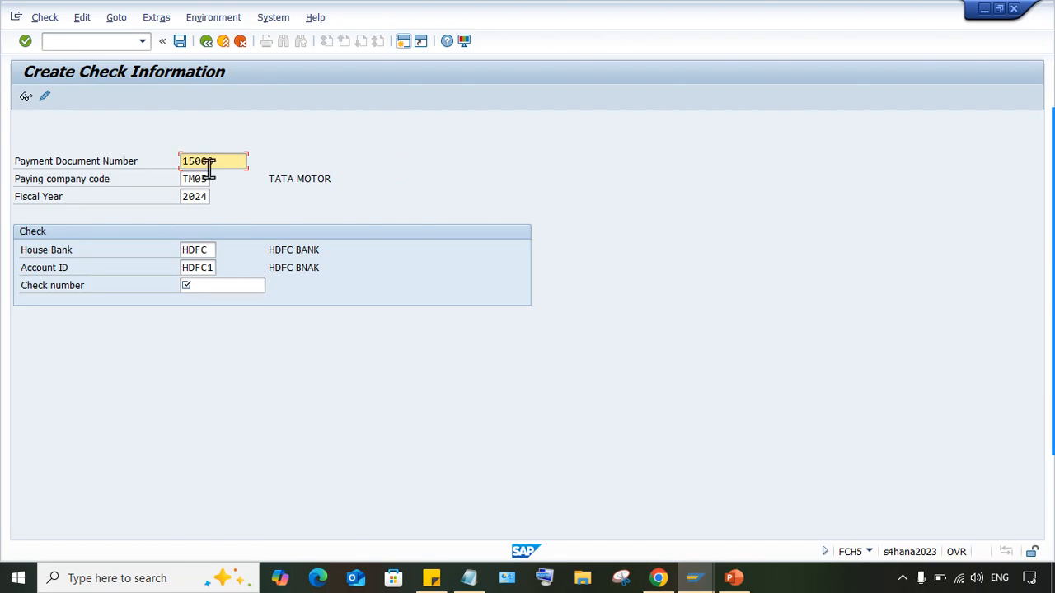
Step: Assign check number 1000 to payment document 15000 for company code TM05, fiscal year 2024, house bank HDFC and account ID HDFC1
drag(218, 161, 4, 165)
click(196, 196)
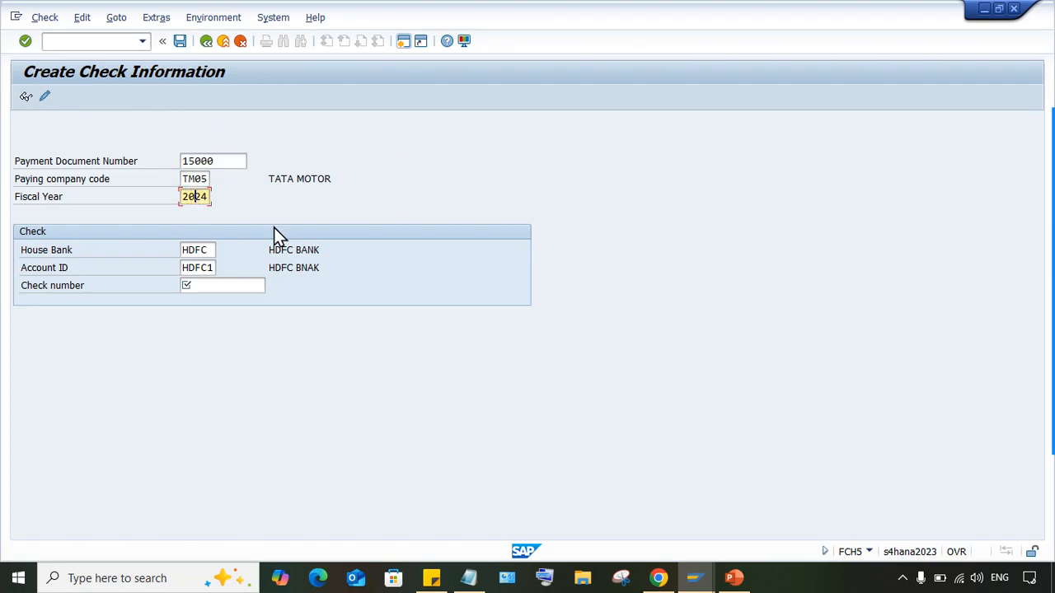
click(209, 250)
key(Tab)
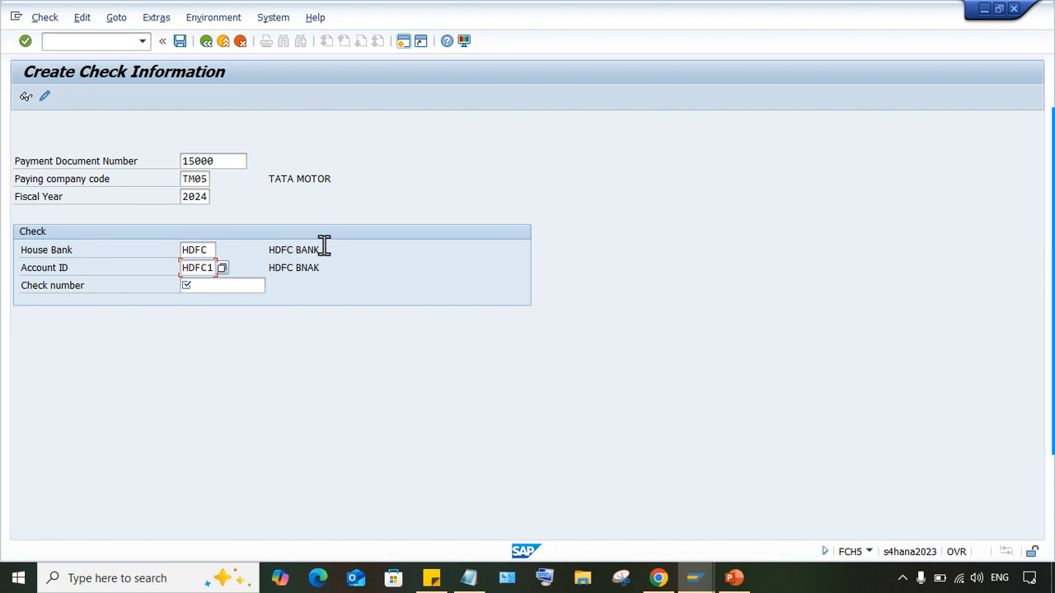
key(Tab)
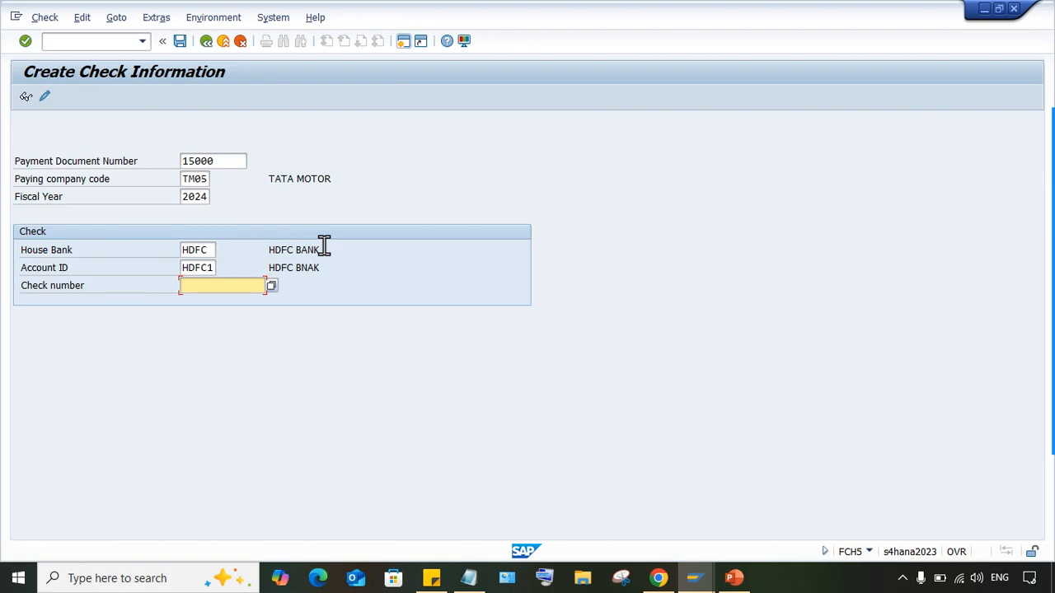
text(1000)
key(Return)
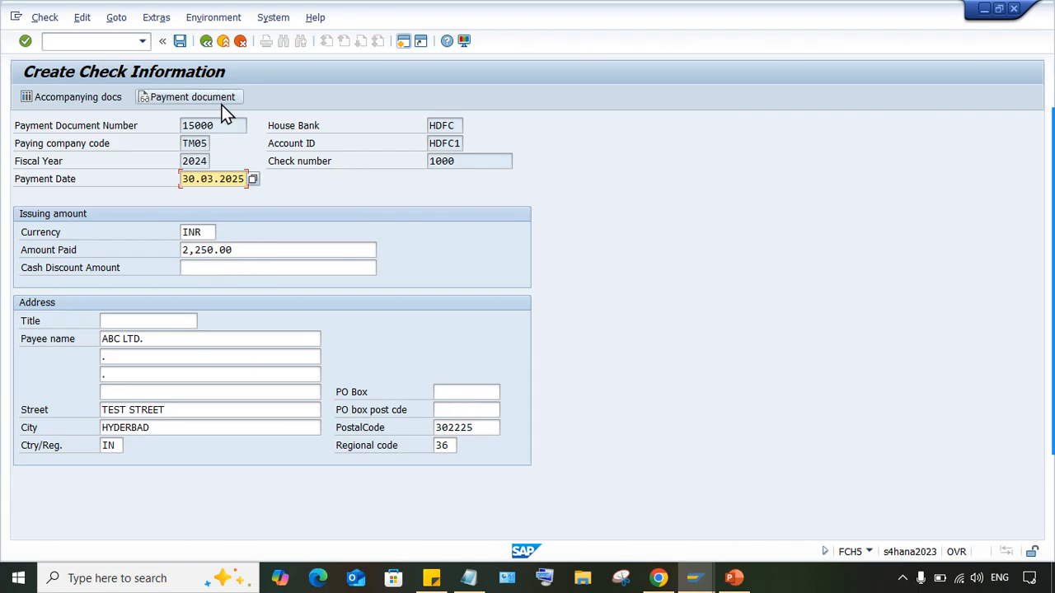
Step: Review the check's amount and payment document number, display the linked payment document's line items and return to the check information
double_click(245, 250)
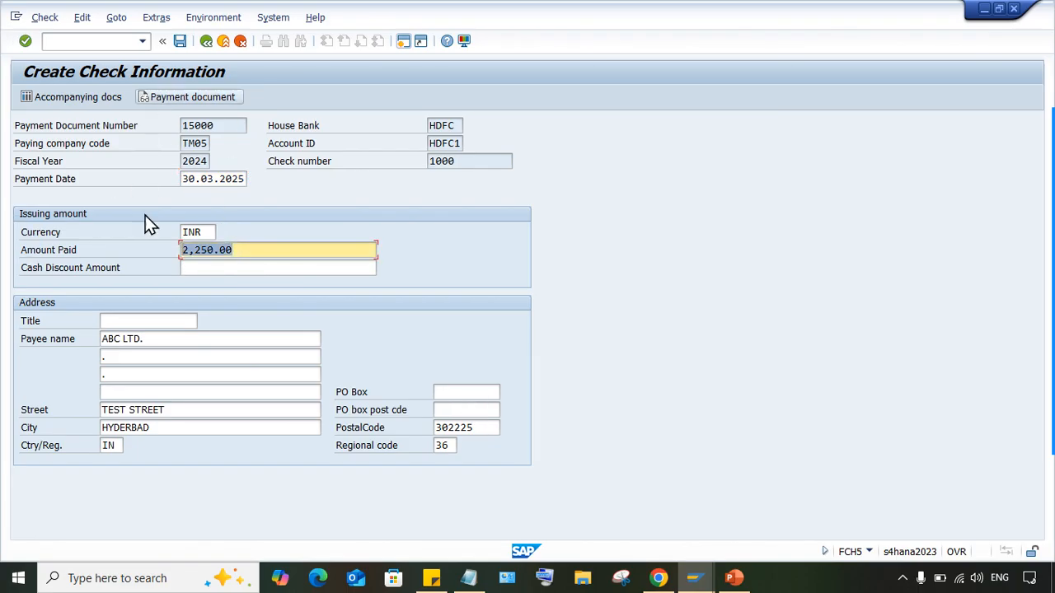
double_click(216, 126)
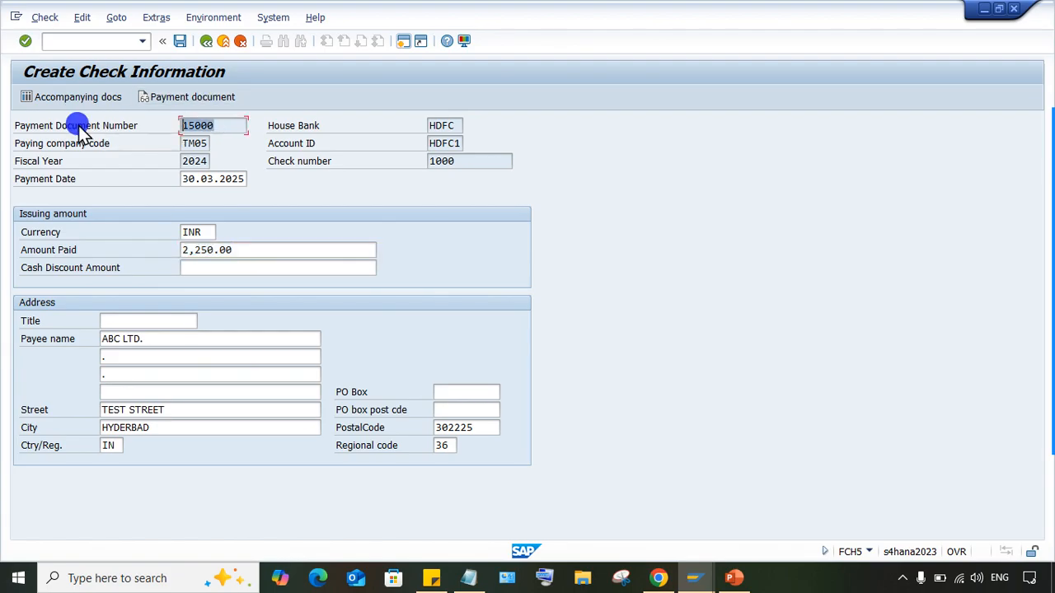
click(202, 100)
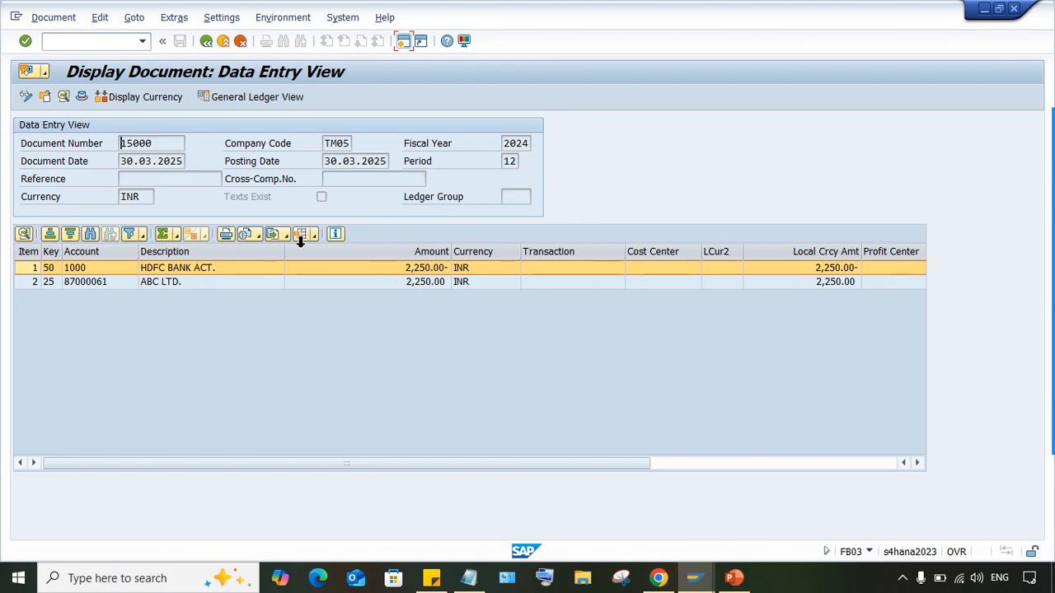
click(206, 41)
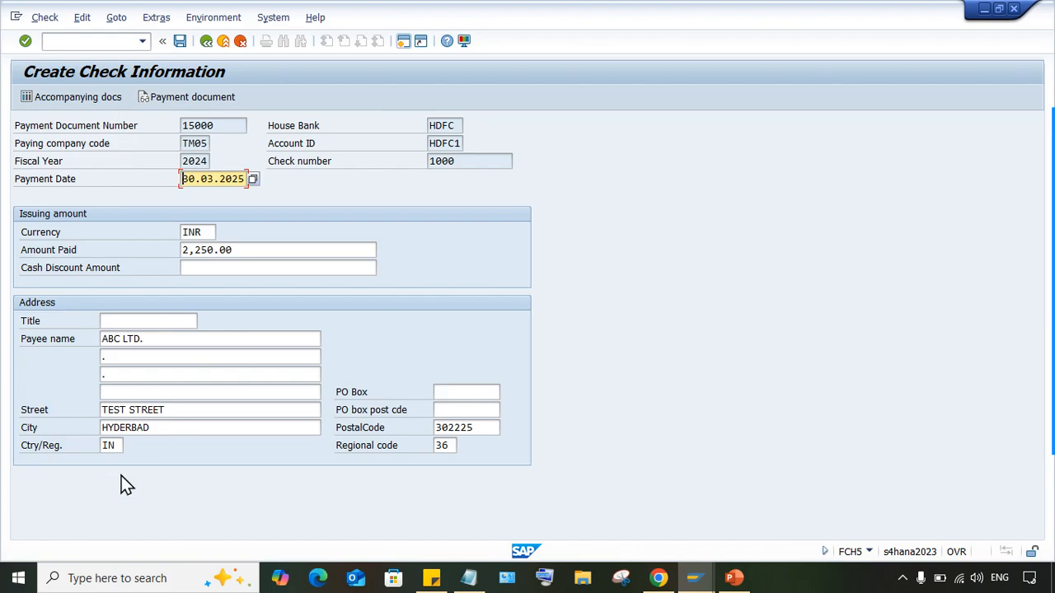
Step: Review the check number and amount paid, and try to save the check information
click(497, 161)
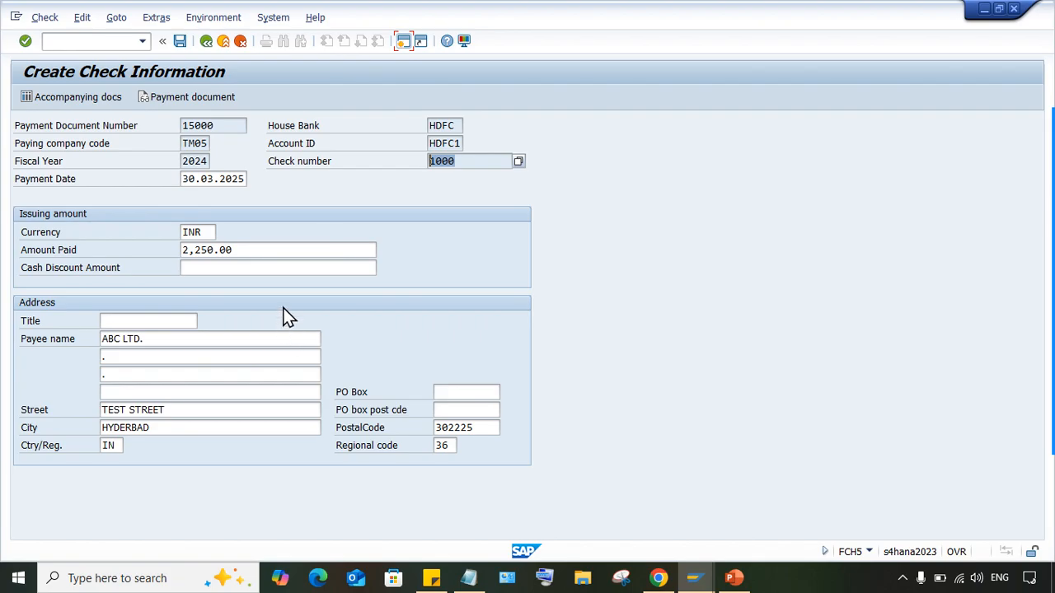
click(275, 247)
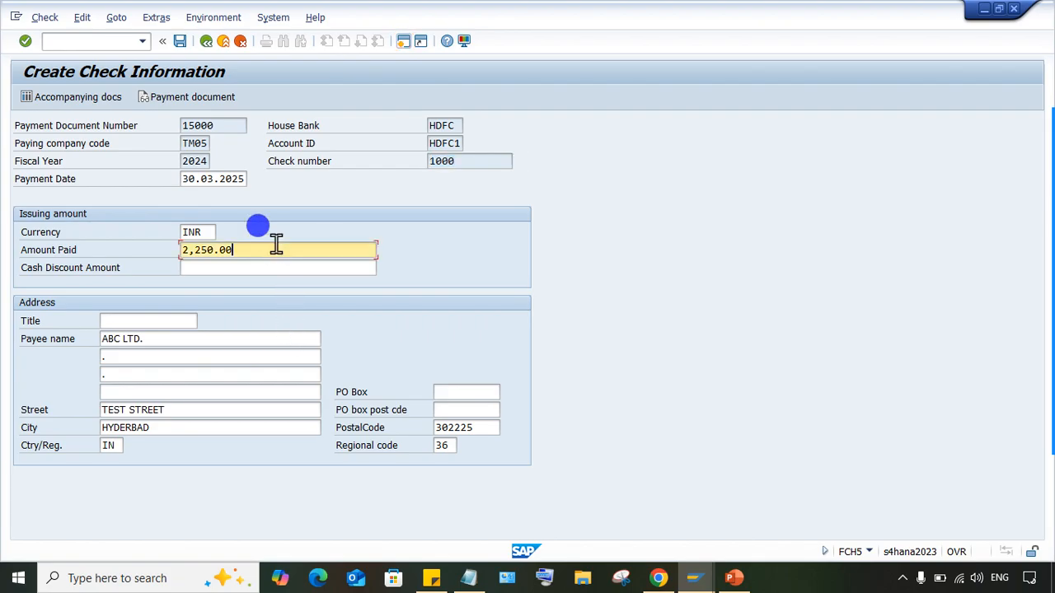
click(178, 42)
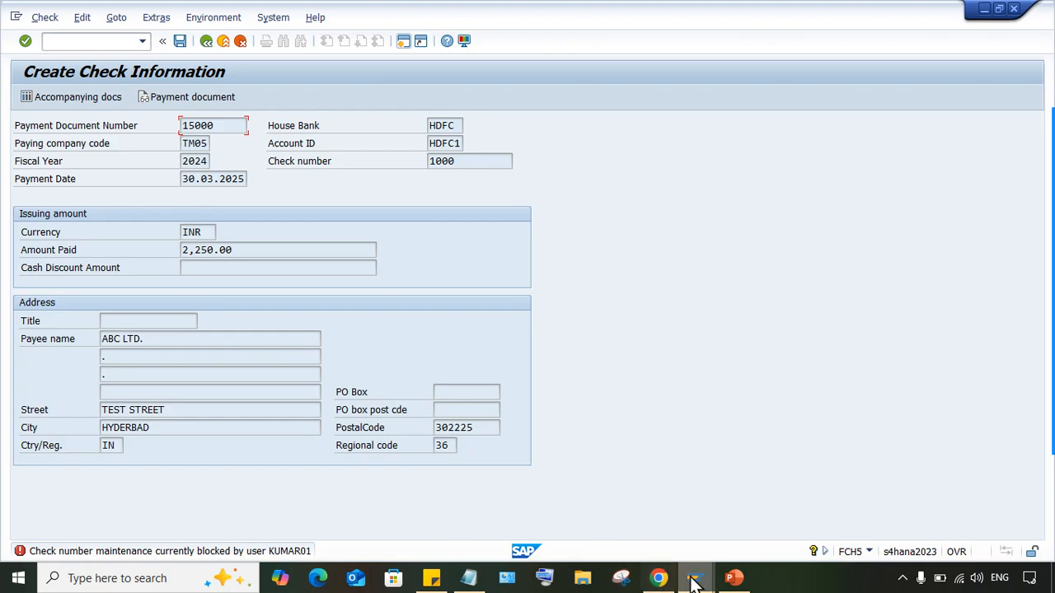
Step: Switch to the Maintain Check Lots session and exit it to SAP Easy Access
mouse_move(695, 582)
click(636, 525)
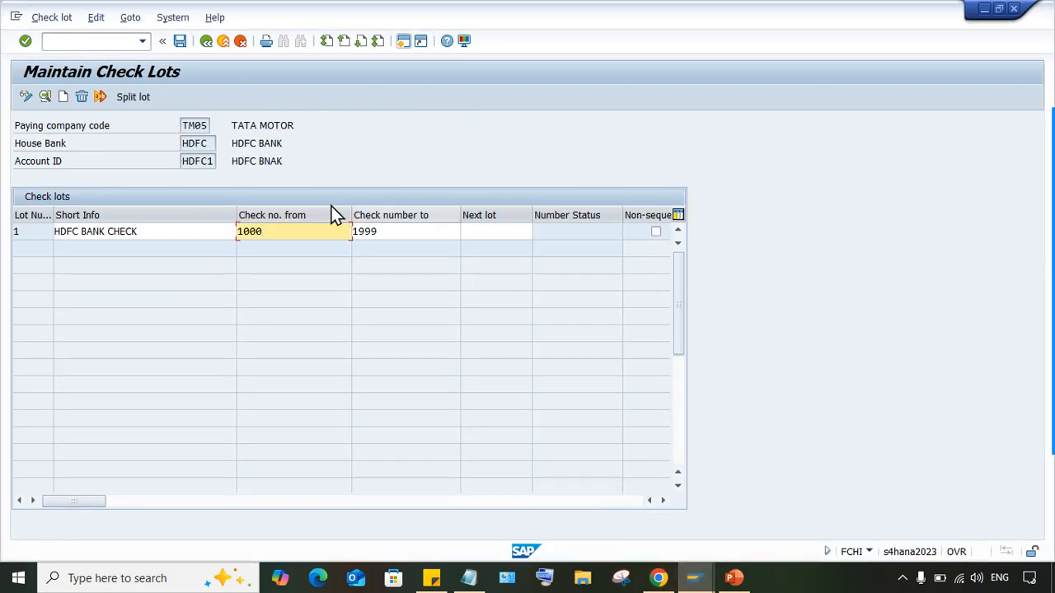
click(206, 40)
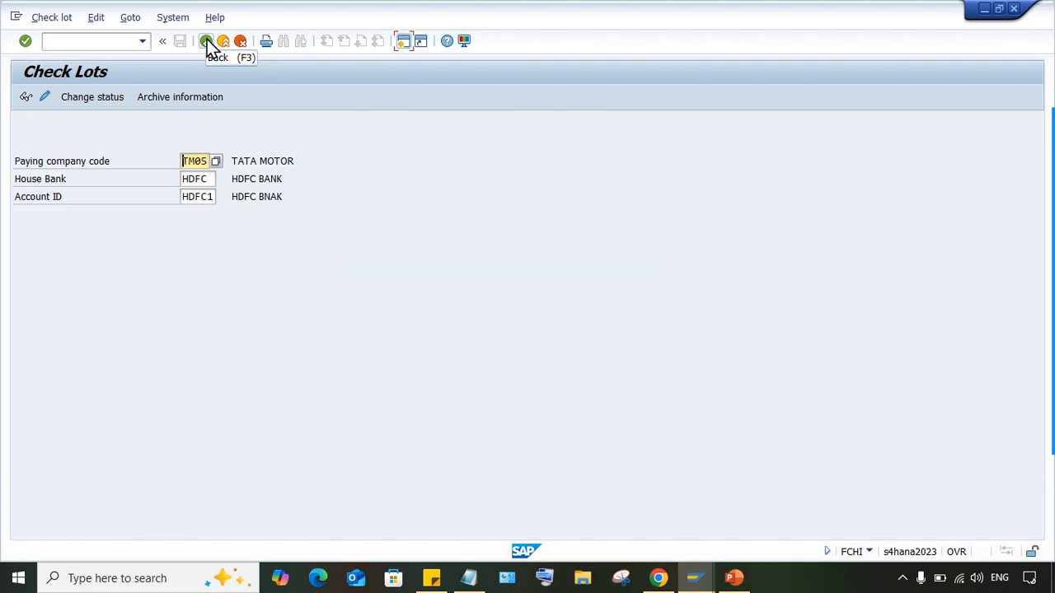
click(206, 41)
Step: Return to the Create Check Information session and save check 1000 for the payment document
mouse_move(695, 582)
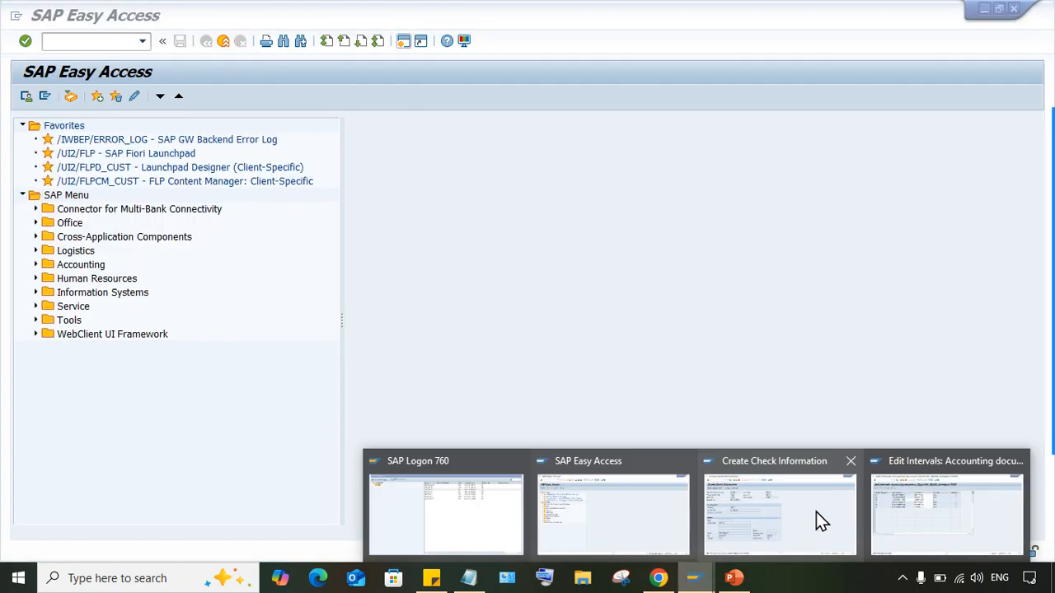
click(816, 512)
key(ctrl+s)
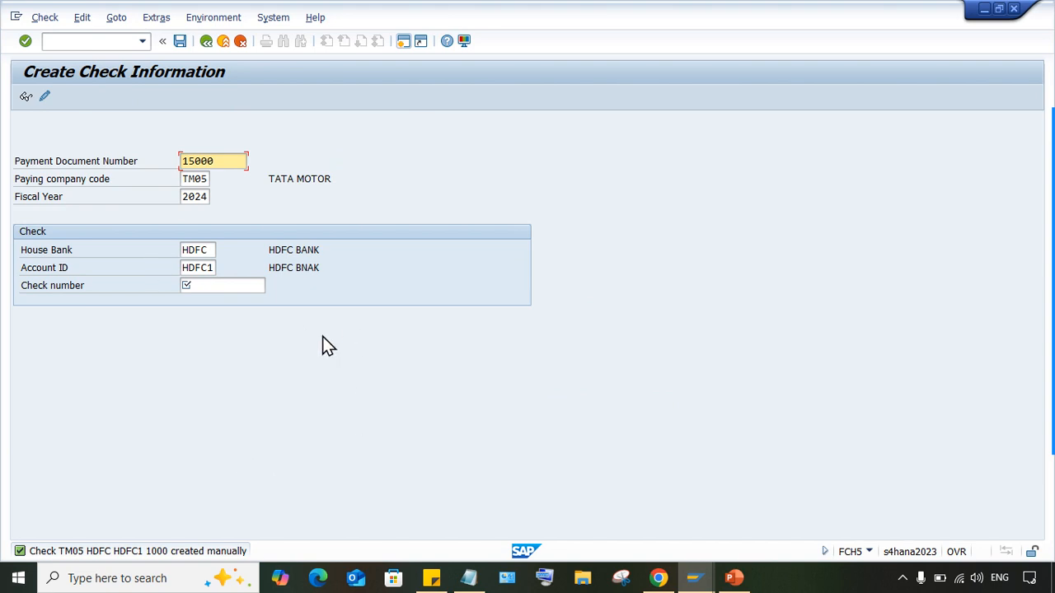
Step: Consult the manual check payment slide in PowerPoint, return to the SAP check session and open the Check Register (FCHN)
click(733, 577)
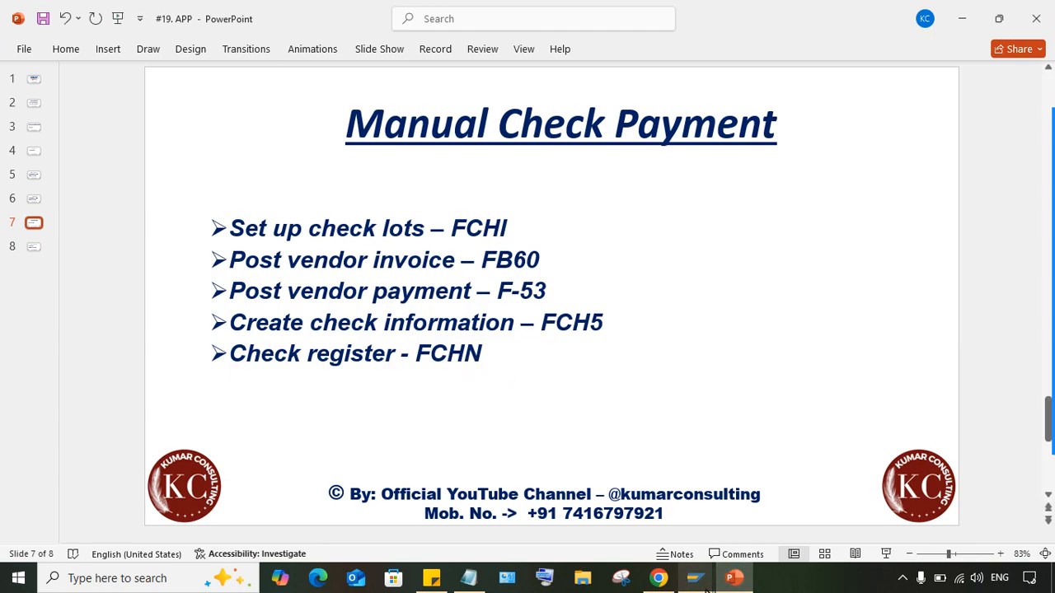
mouse_move(694, 578)
click(815, 526)
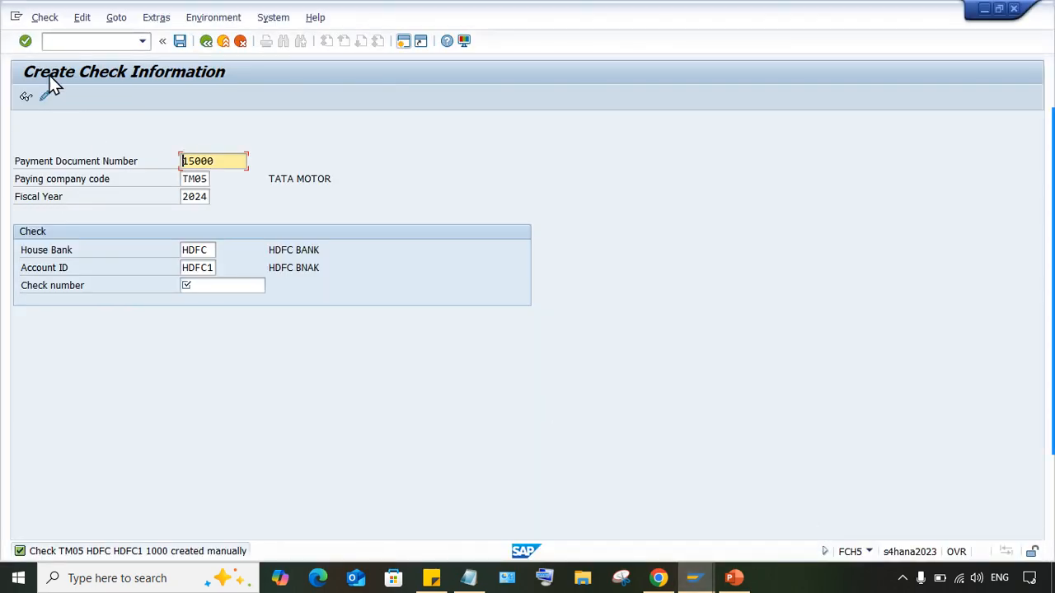
text(/N)
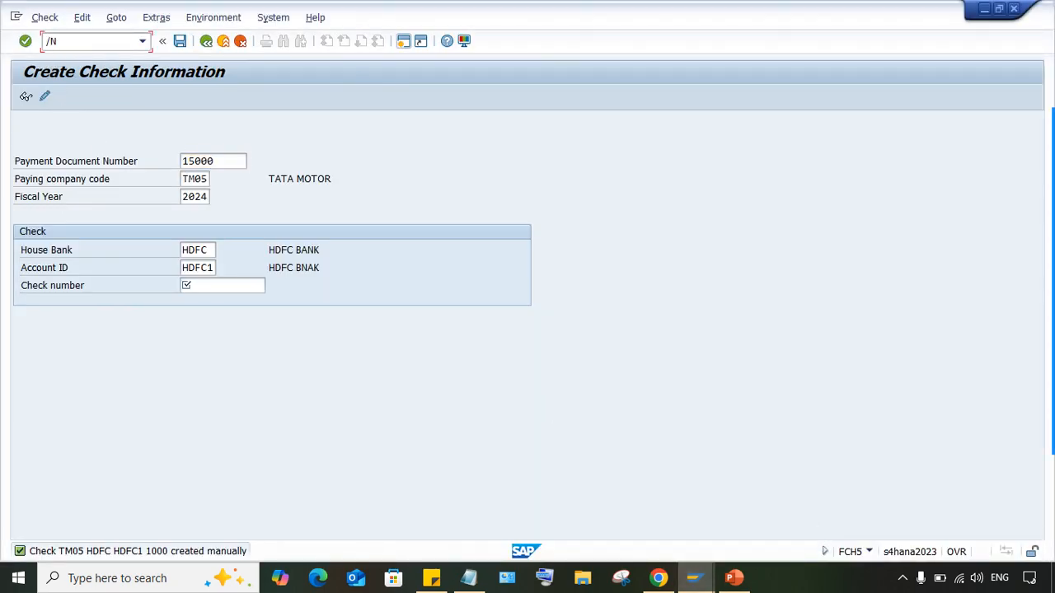
click(142, 41)
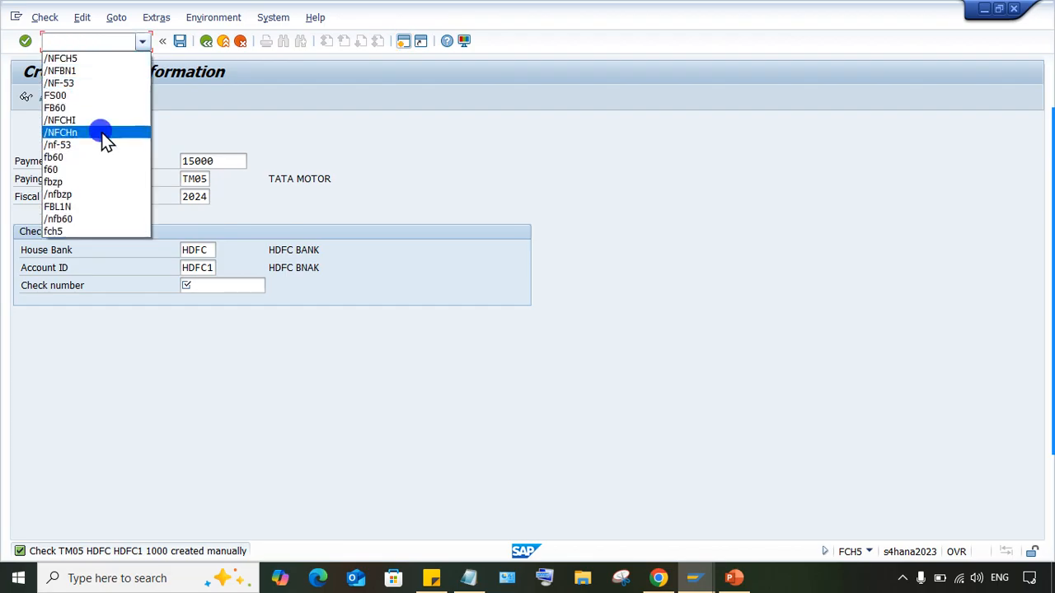
click(104, 134)
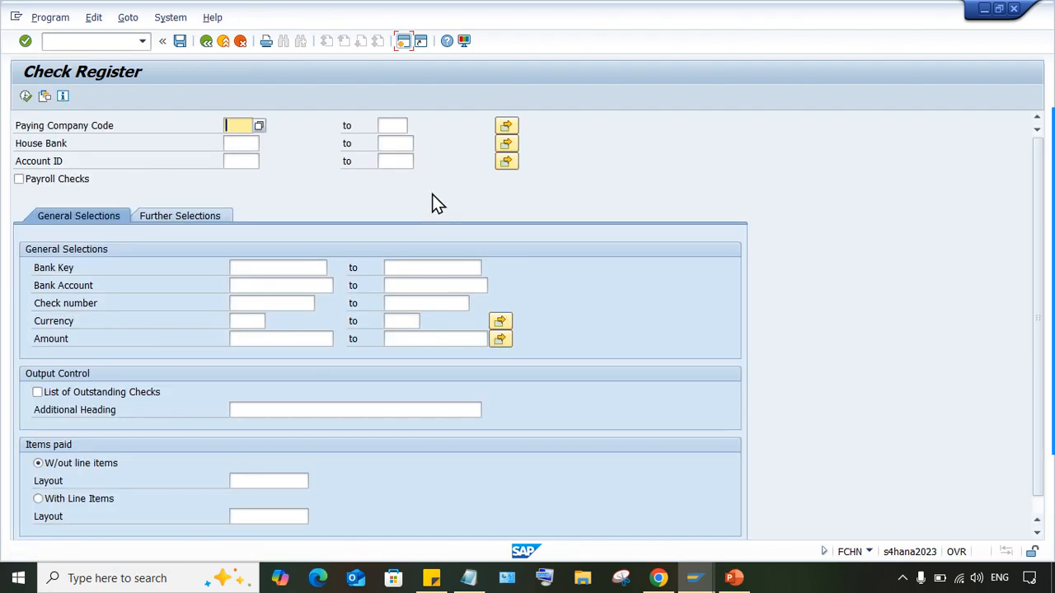
Step: Run the check register for paying company code TM05, house bank HDFC and account ID HDFC1, and return to its selection screen
text(TM05)
key(Tab)
text(HDFC)
key(Tab)
text(HDFC1)
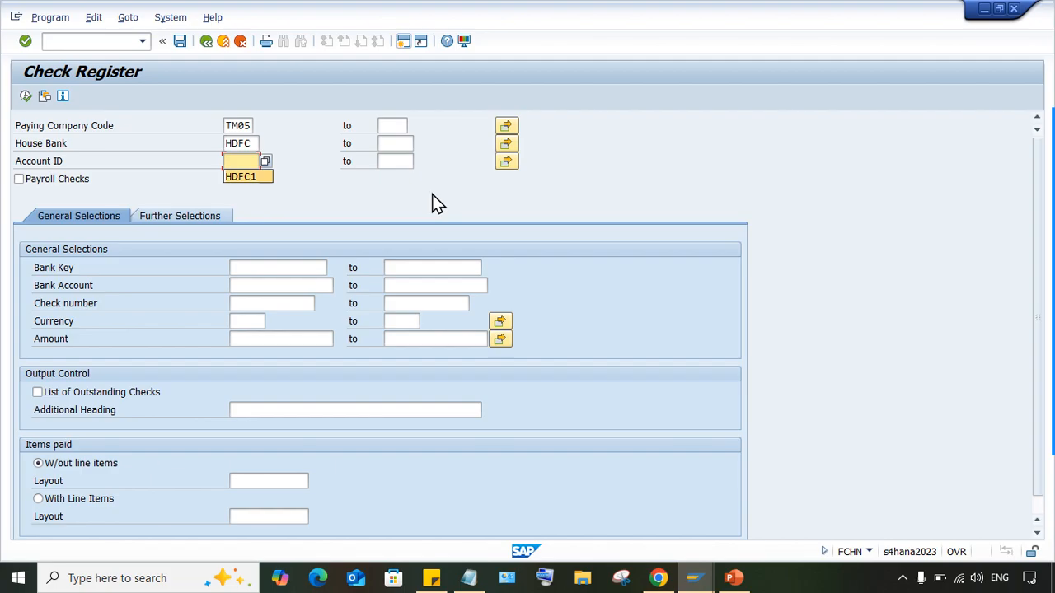
click(26, 96)
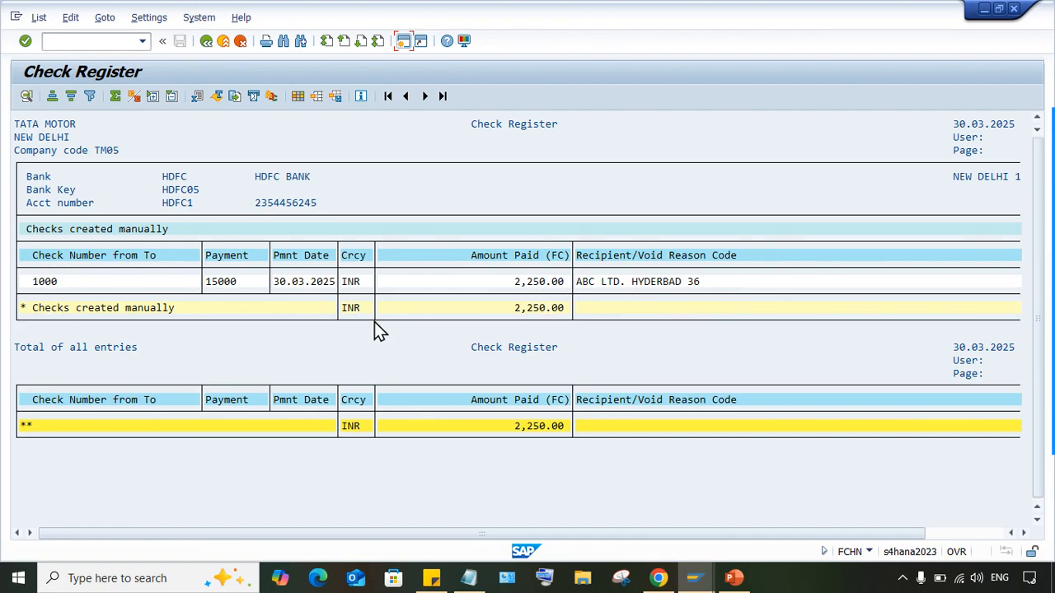
click(206, 41)
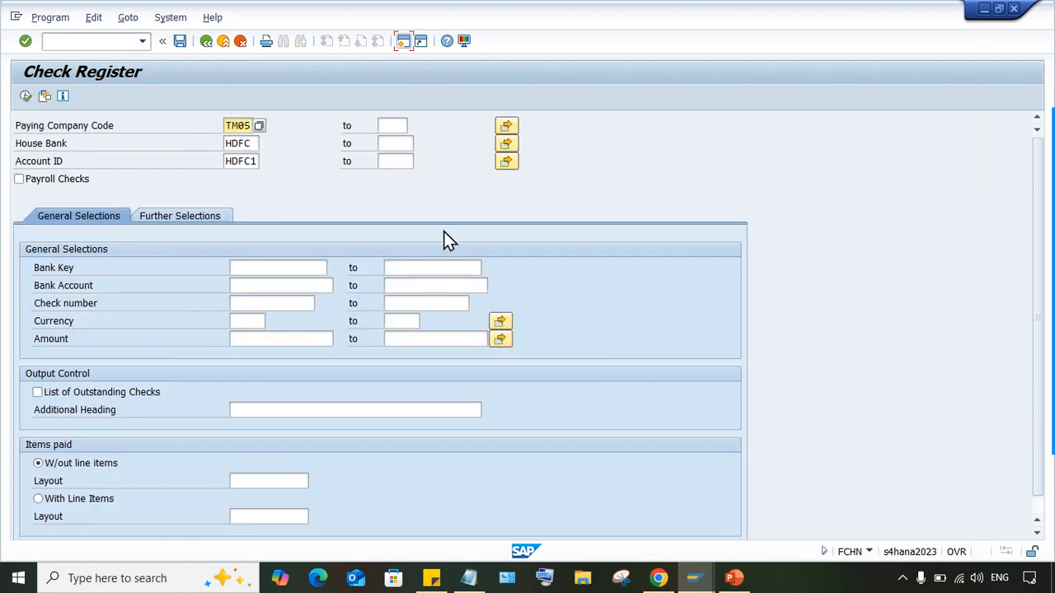
Step: Switch to the SAP Easy Access session and open Vendor Line Item Display (FBL1N)
click(694, 578)
click(606, 494)
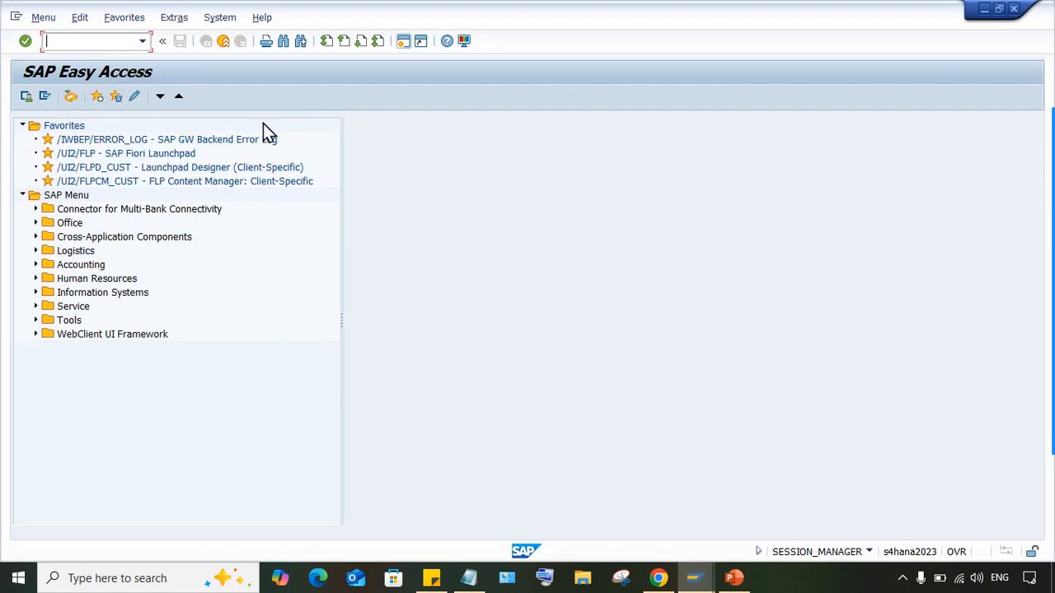
text(FBL1N)
key(Return)
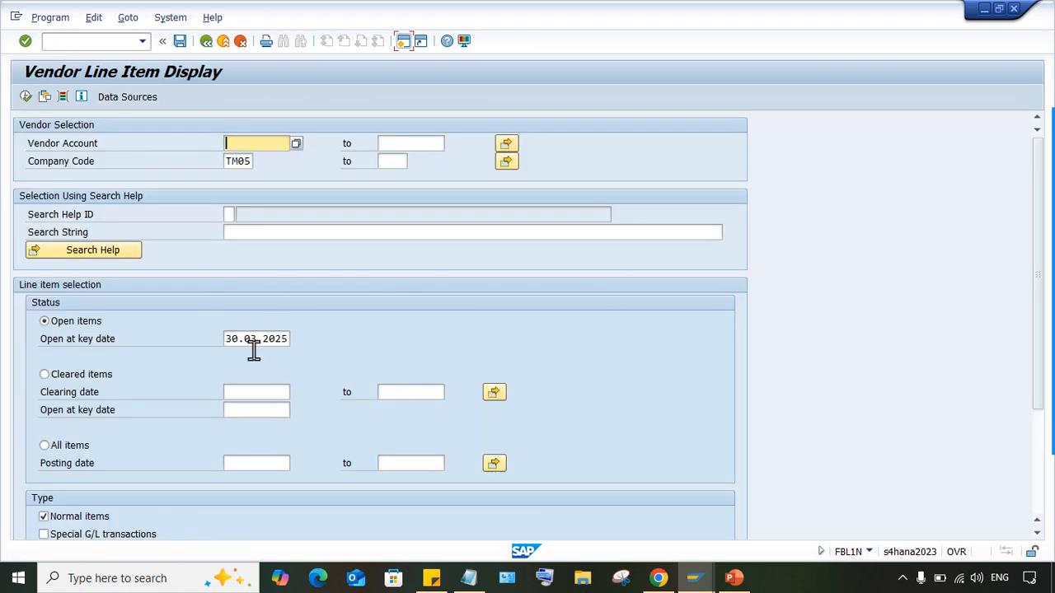
Step: Run the vendor line item report for company code TM05 with open items, and rerun it with cleared items
click(26, 97)
click(45, 446)
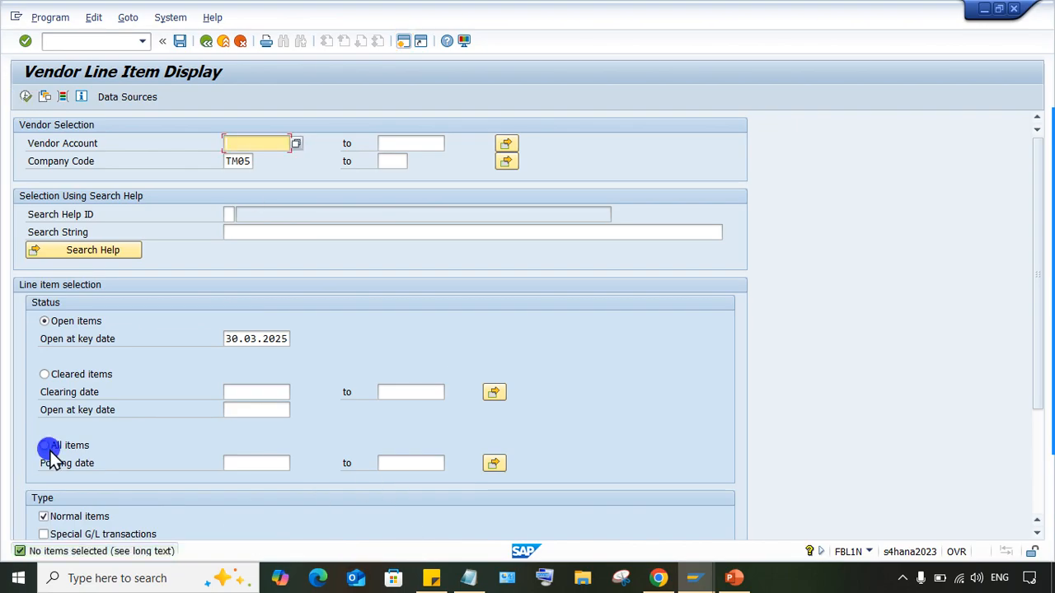
click(45, 374)
click(26, 98)
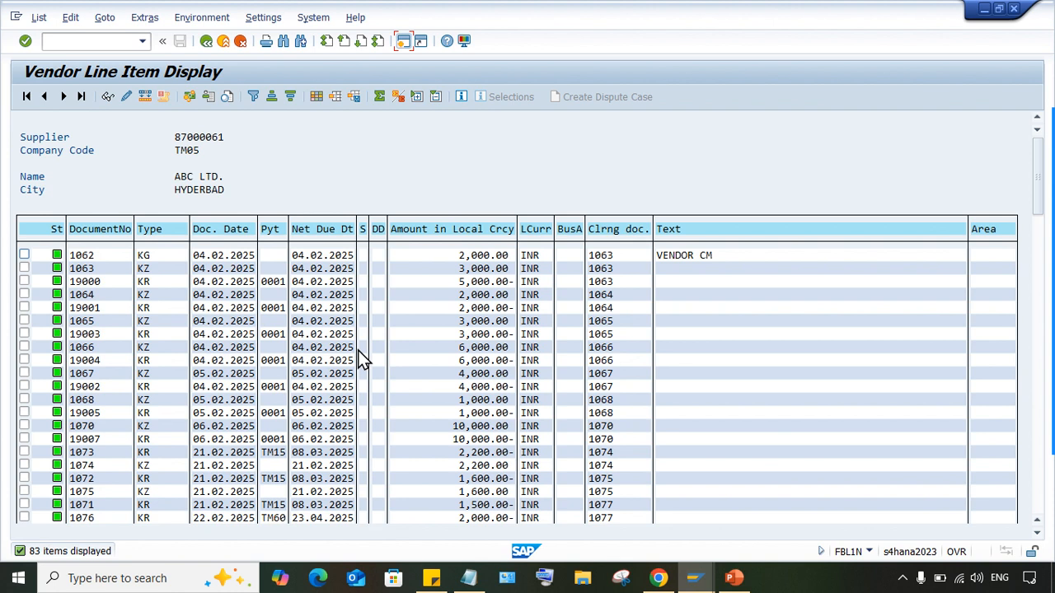
Step: Sort the vendor line items by clearing document in descending order and open payment document 15000
click(600, 229)
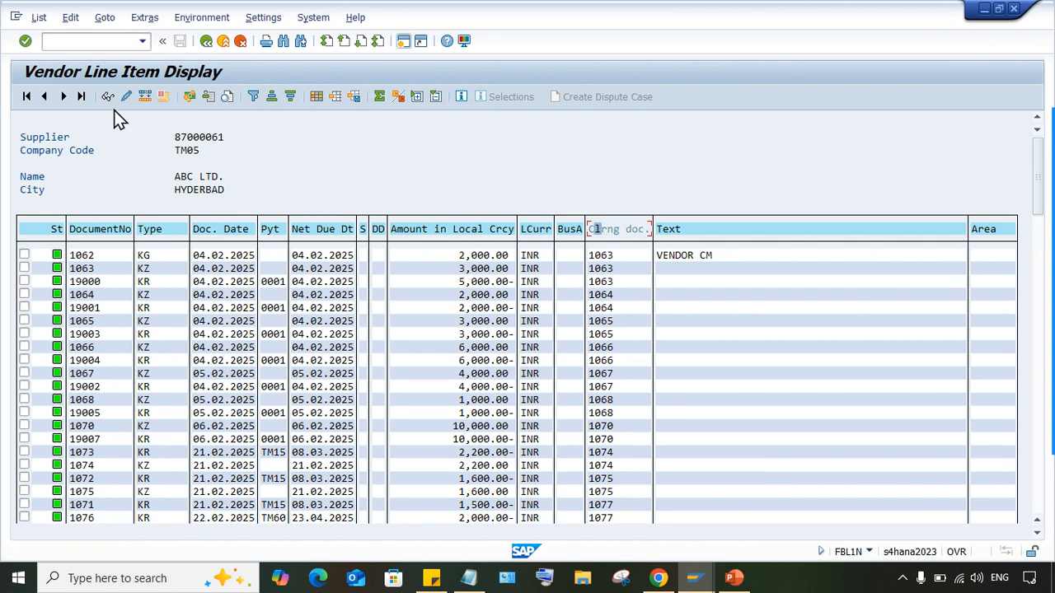
click(291, 97)
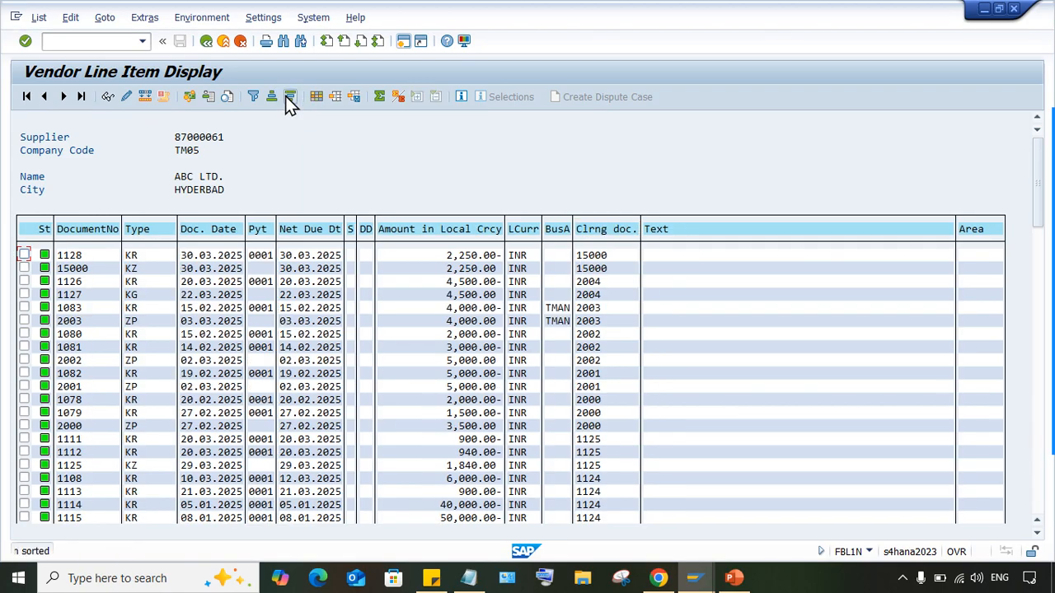
click(598, 269)
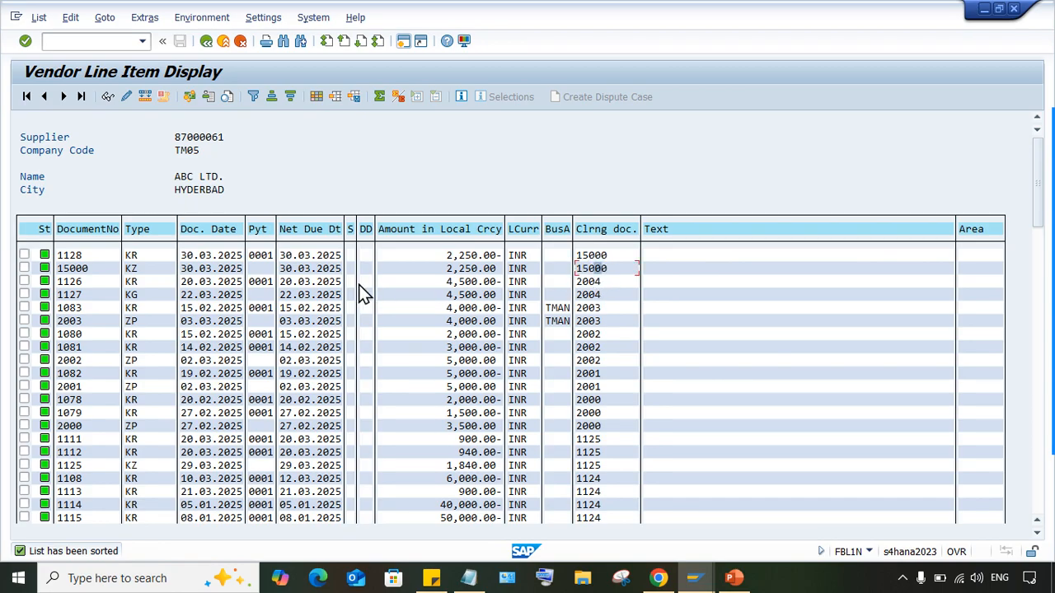
double_click(587, 269)
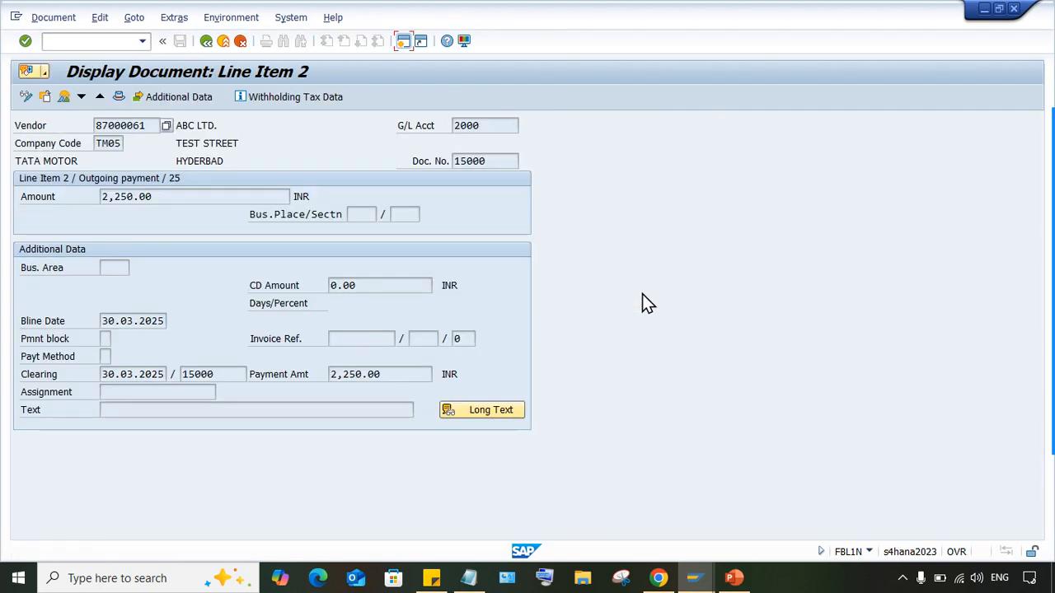
Step: Display the payment document's check information and review its bank account, bank name and check number
click(213, 17)
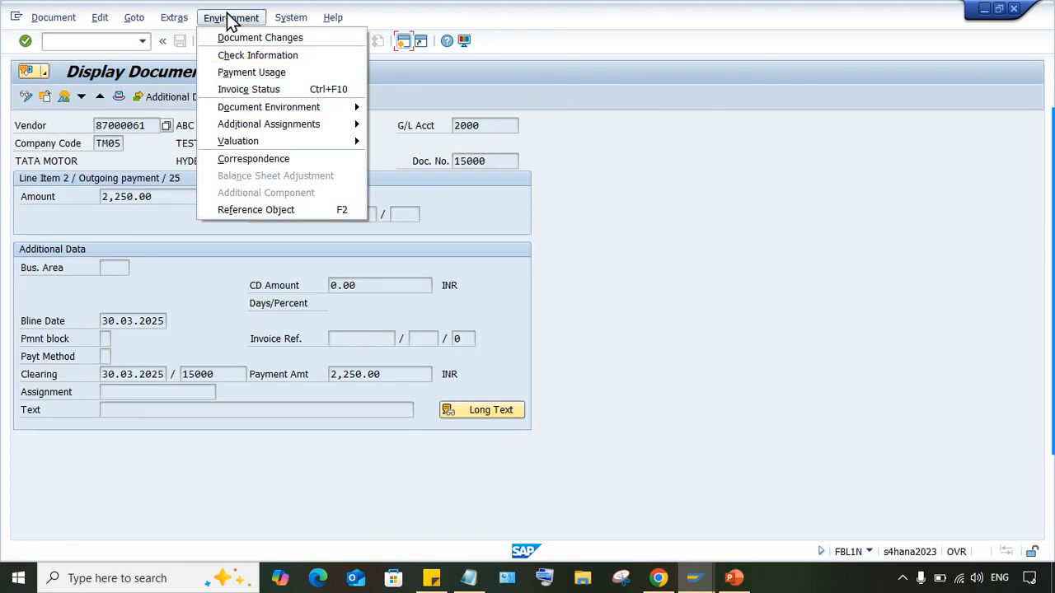
click(228, 58)
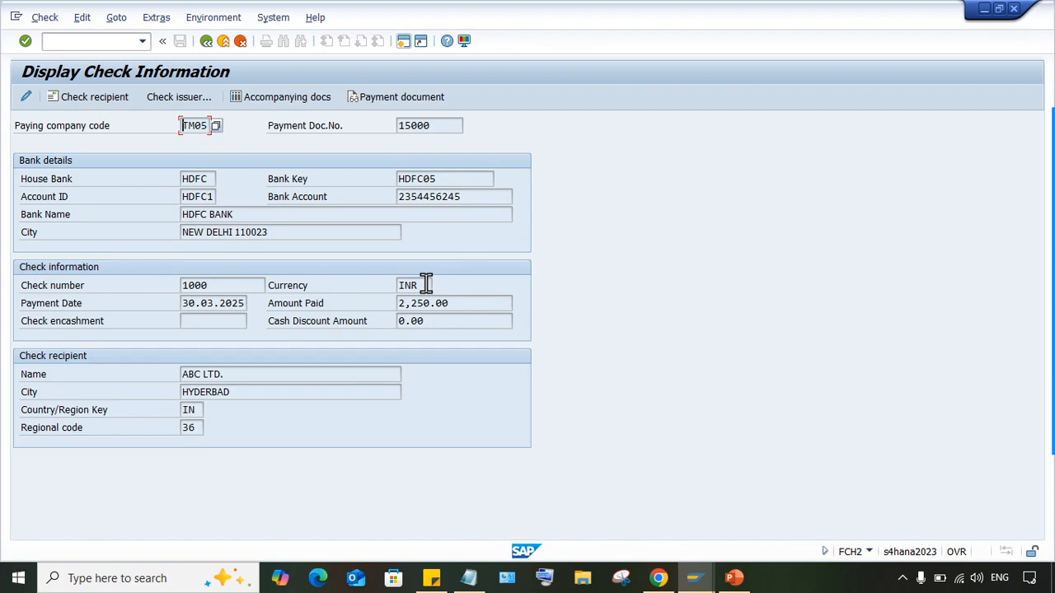
click(477, 197)
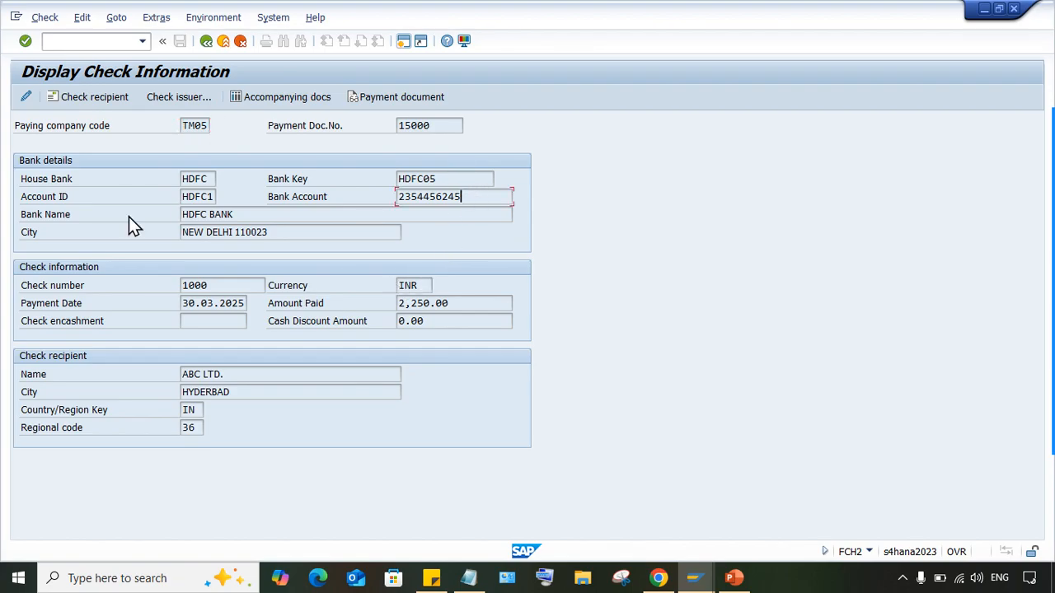
click(183, 214)
drag(231, 285, 3, 297)
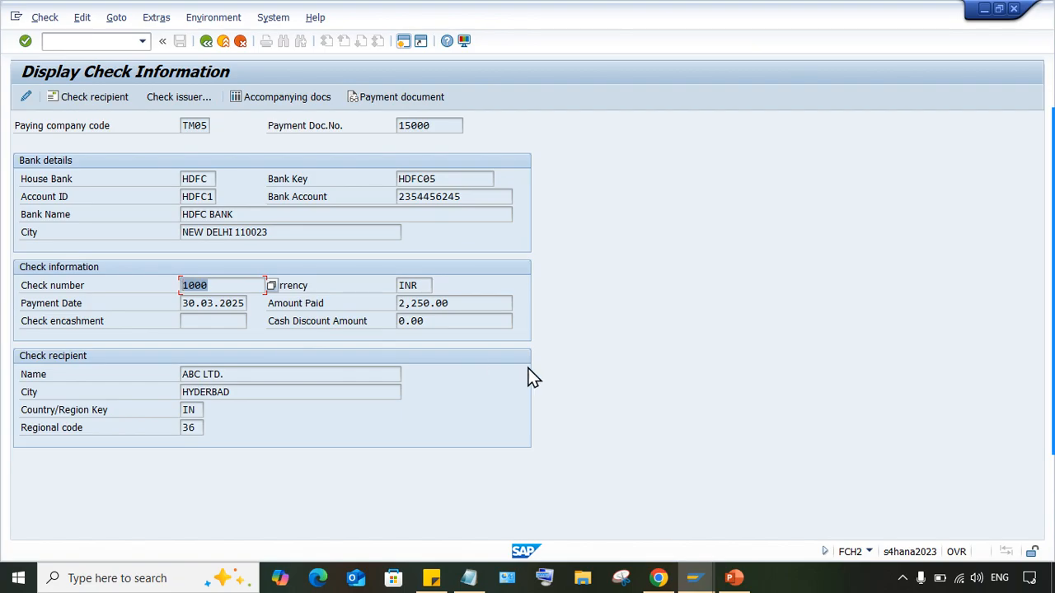
Step: Open FCHI to check the number status of the check lot for HDFC account HDFC1, and return to the manual check payment slide in PowerPoint
click(76, 41)
click(141, 41)
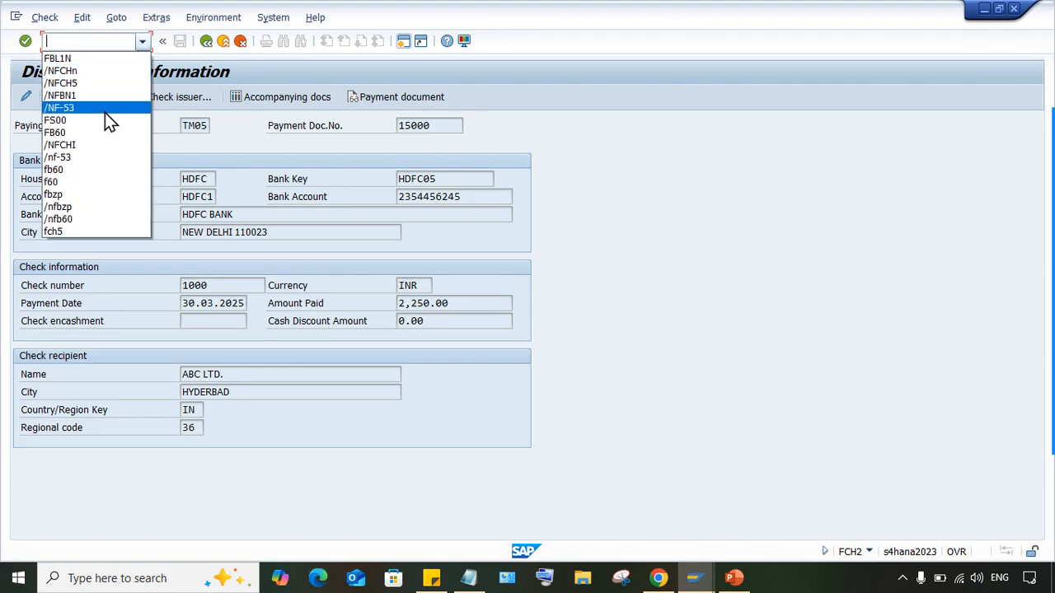
click(96, 147)
key(Return)
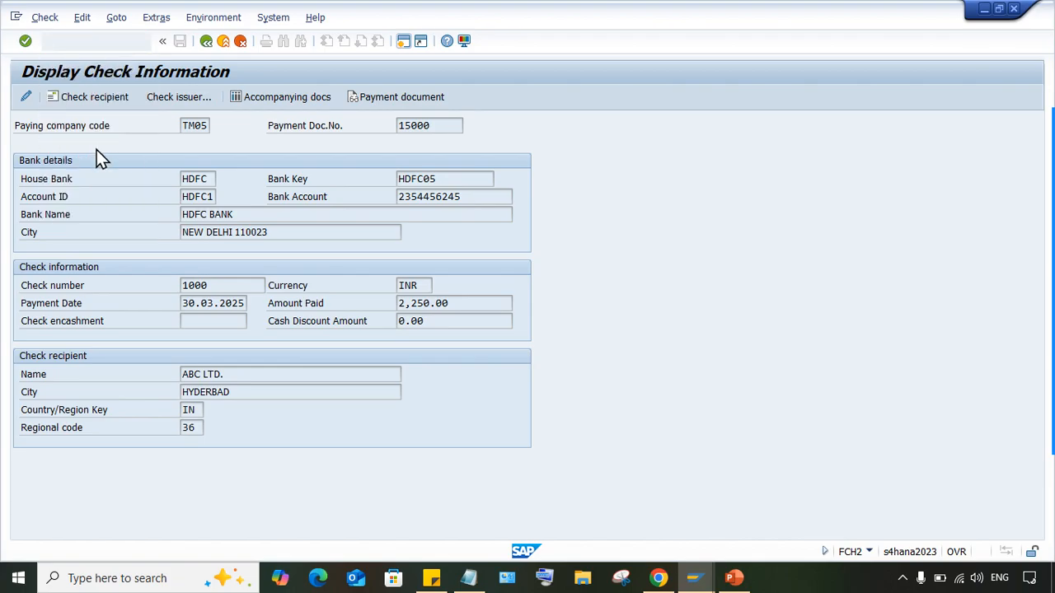
click(25, 98)
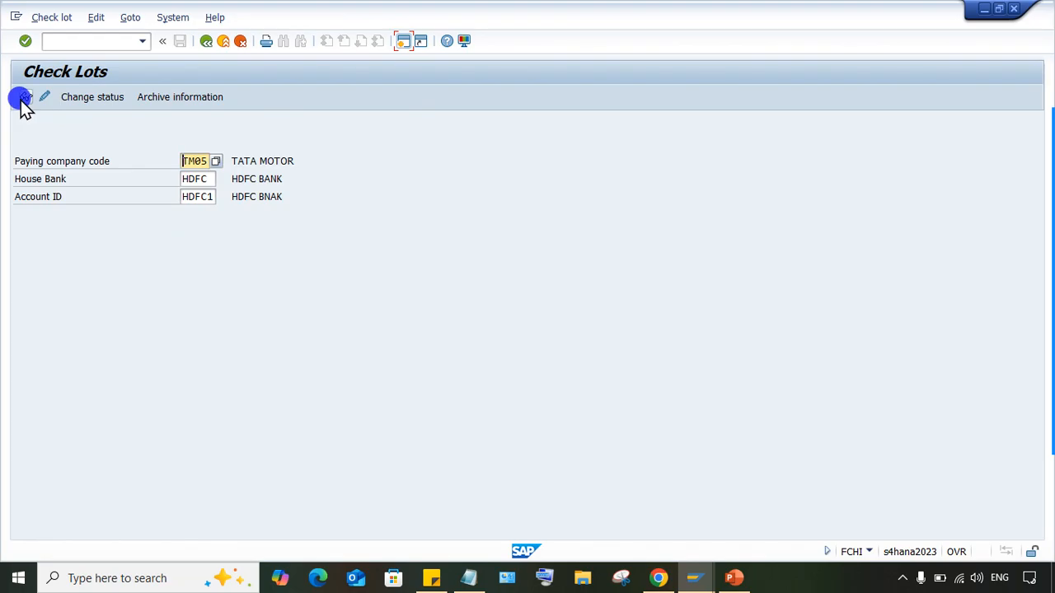
click(574, 231)
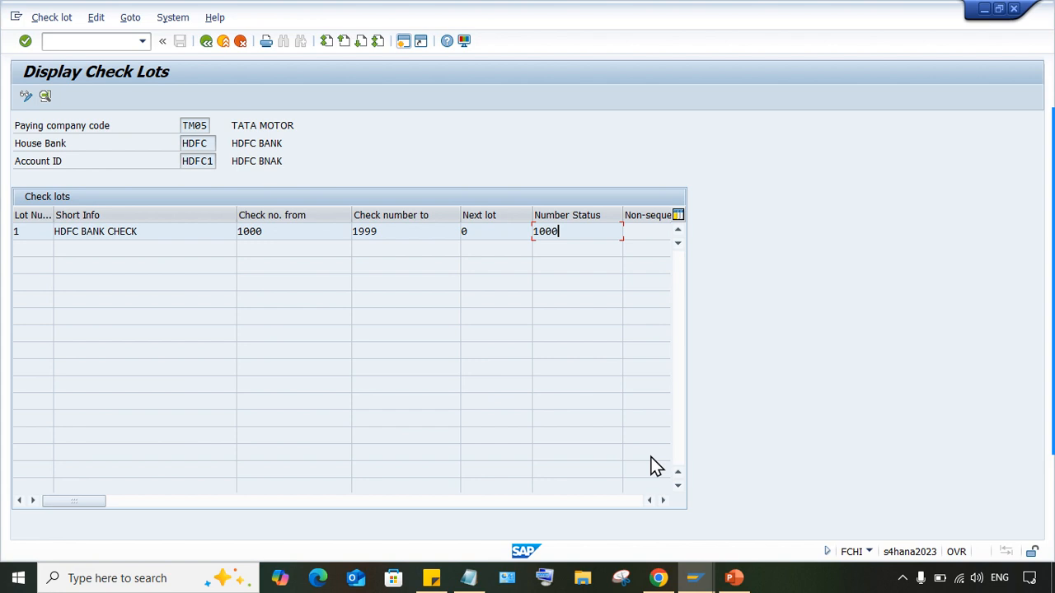
click(734, 578)
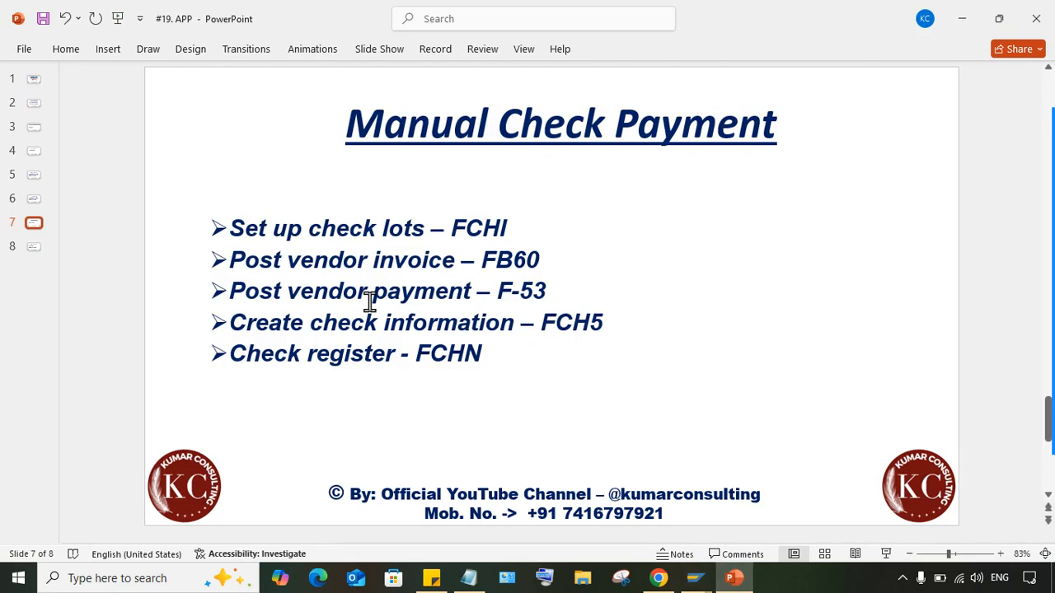